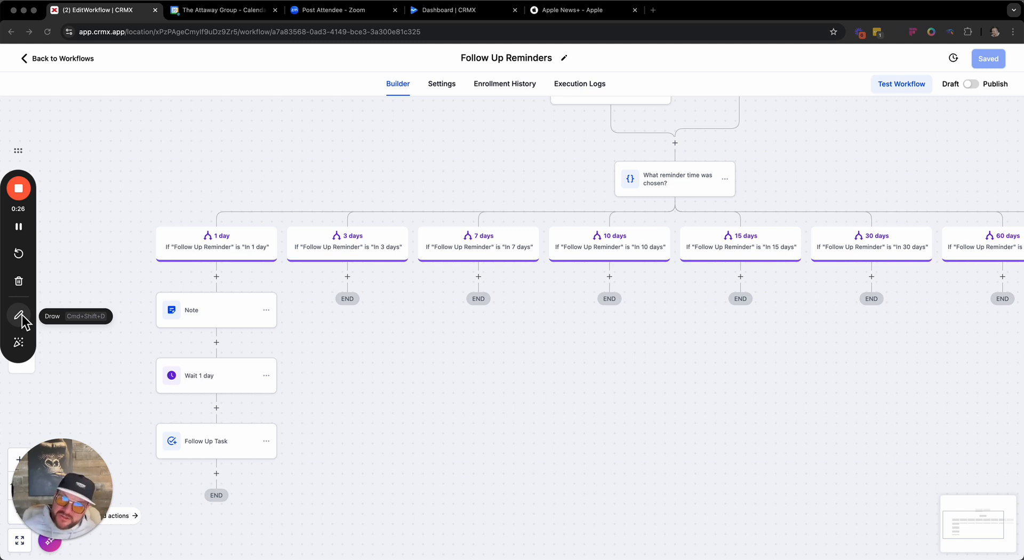
pyautogui.hscroll(3, 373, 197)
pyautogui.scroll(2, 374, 197)
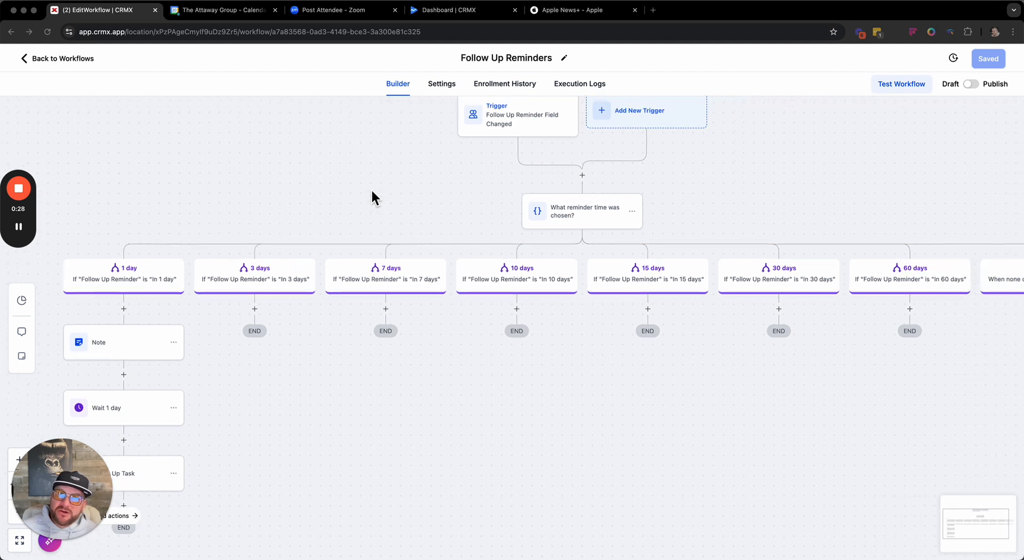
pyautogui.scroll(-2, 372, 198)
pyautogui.hscroll(-2, 371, 198)
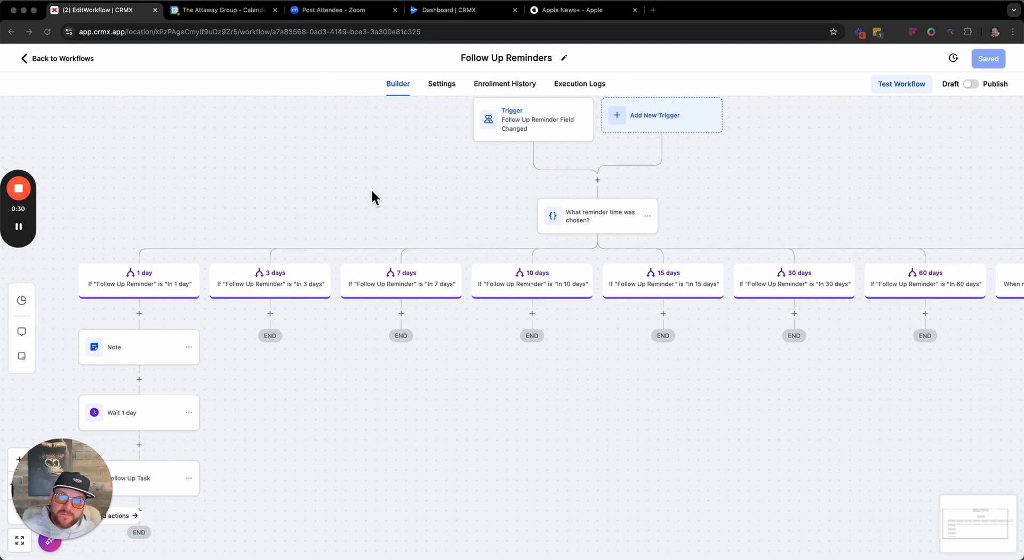
pyautogui.scroll(2, 372, 198)
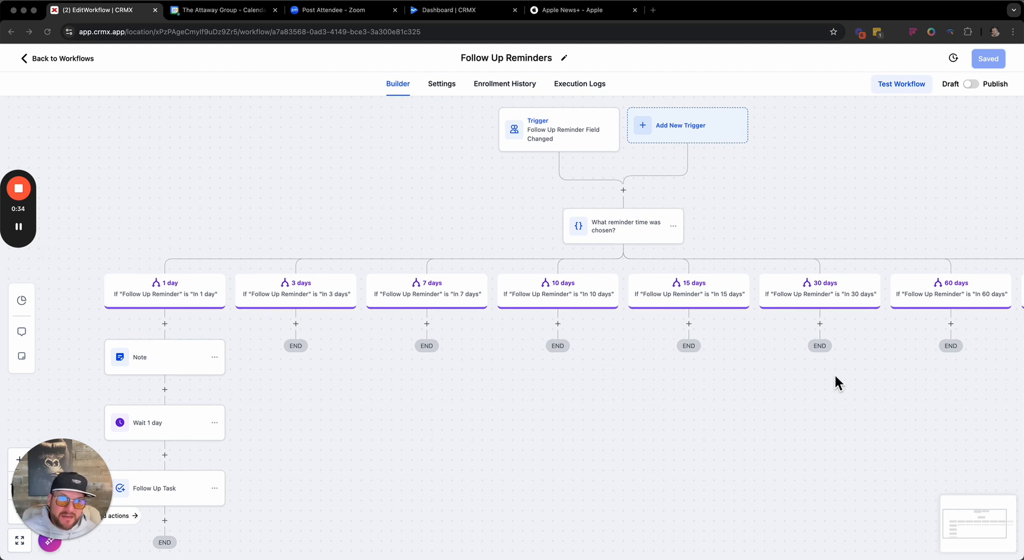
pyautogui.scroll(-3, 835, 377)
pyautogui.hscroll(3, 835, 377)
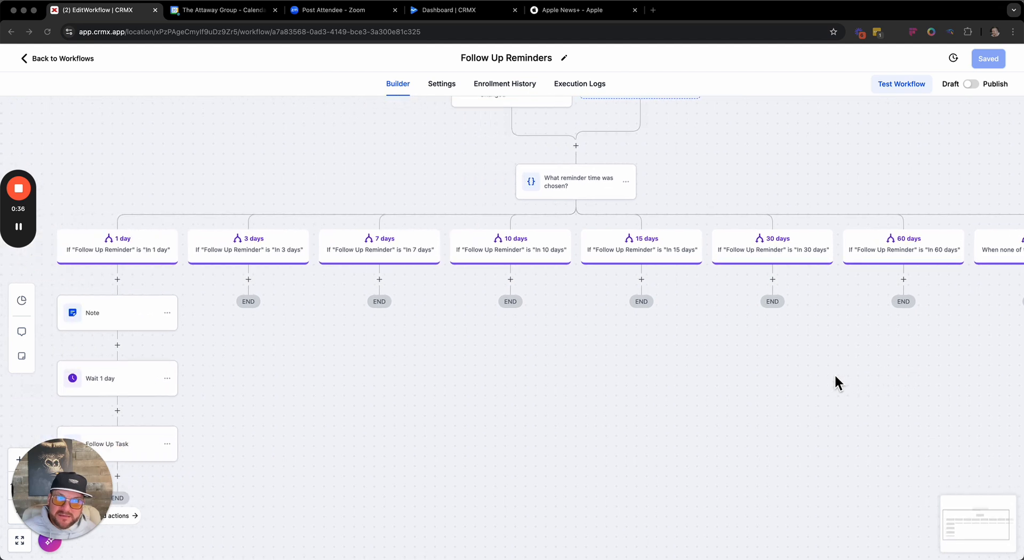
pyautogui.hscroll(-3, 836, 377)
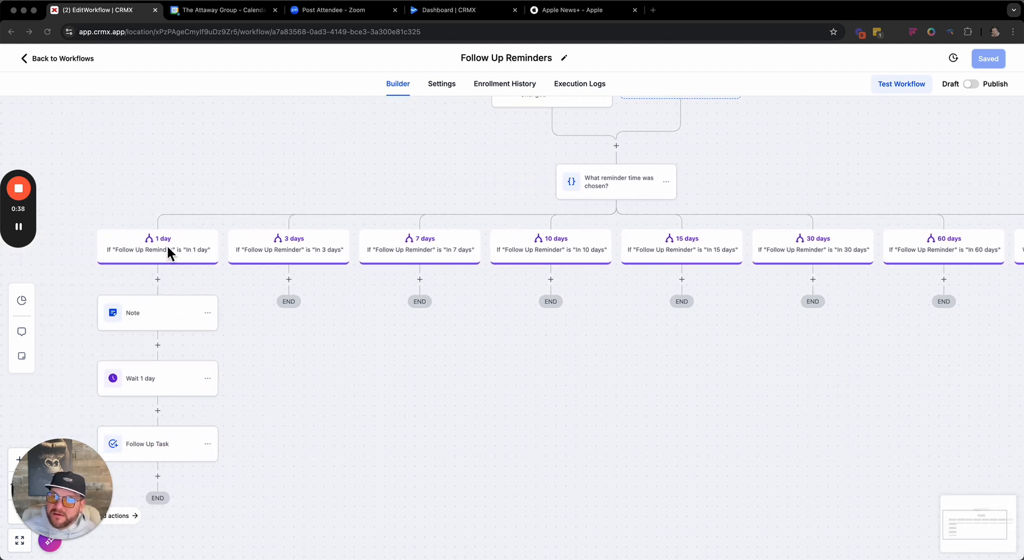
pyautogui.moveTo(19, 256)
pyautogui.click(20, 316)
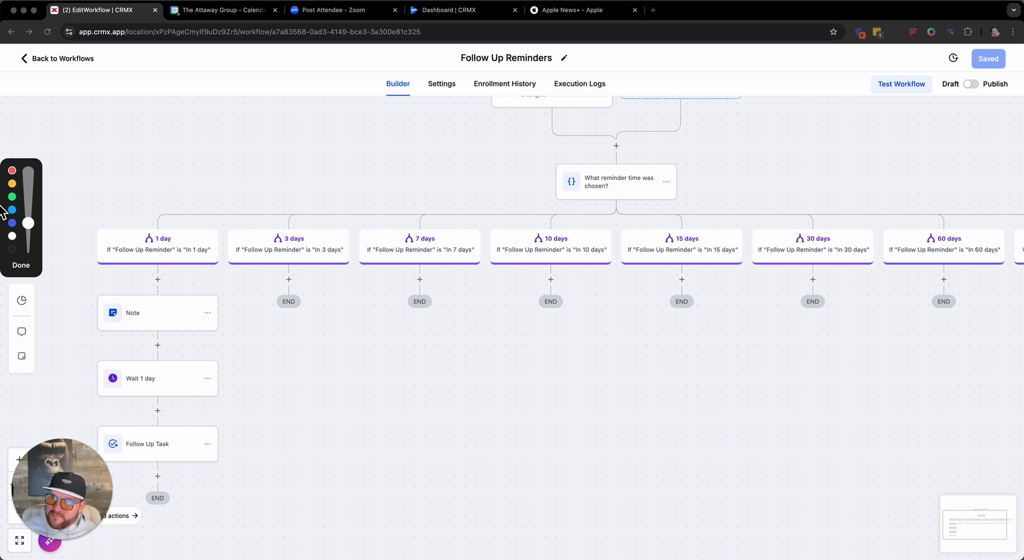
pyautogui.click(21, 265)
# - Review the type, name and filter of the Follow Up Reminder Field Changed trigger, and close it without changes
pyautogui.scroll(2, 553, 149)
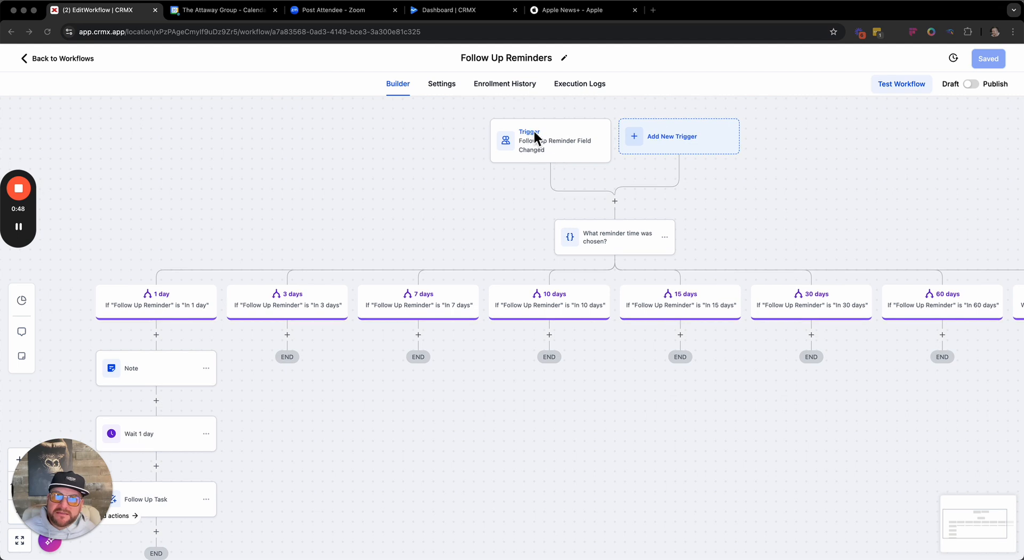
pyautogui.click(561, 156)
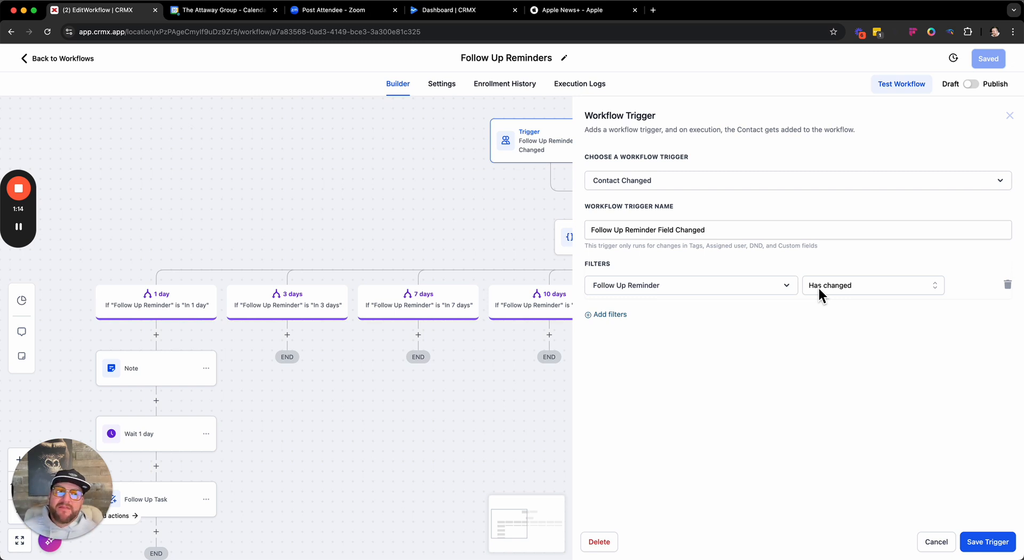
pyautogui.click(938, 550)
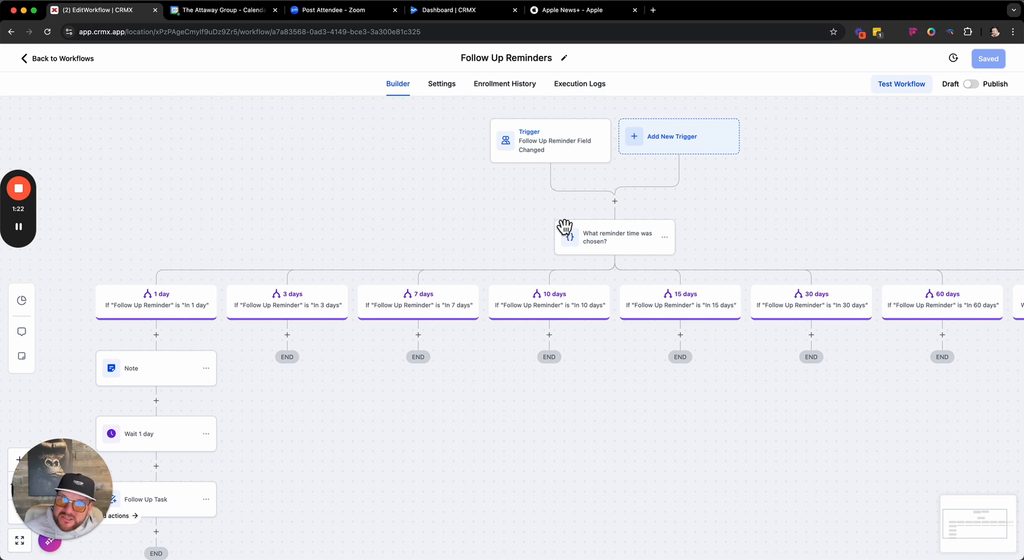
# - Open the "What reminder time was chosen?" condition and review its action name and first branches
pyautogui.click(619, 249)
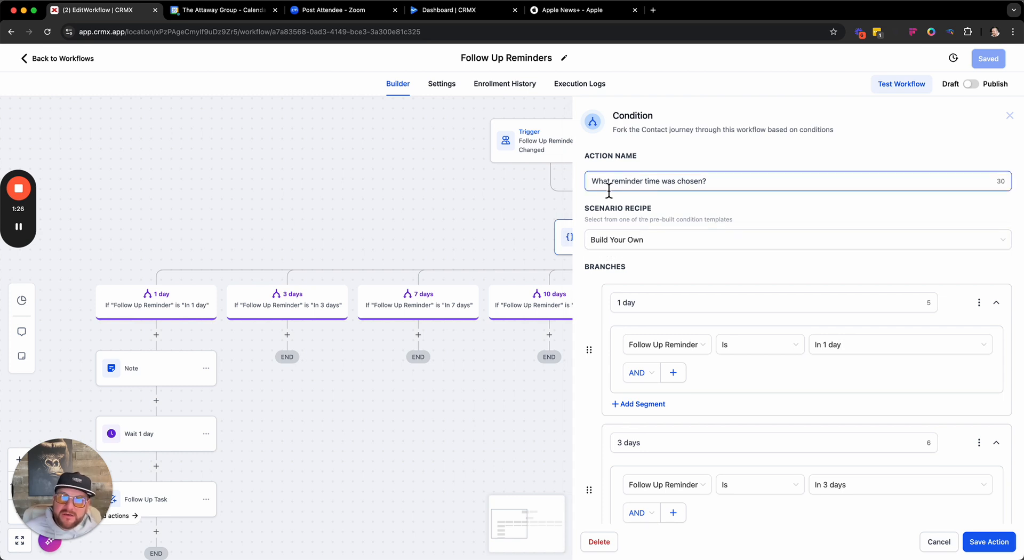
pyautogui.moveTo(595, 184); pyautogui.dragTo(741, 183)
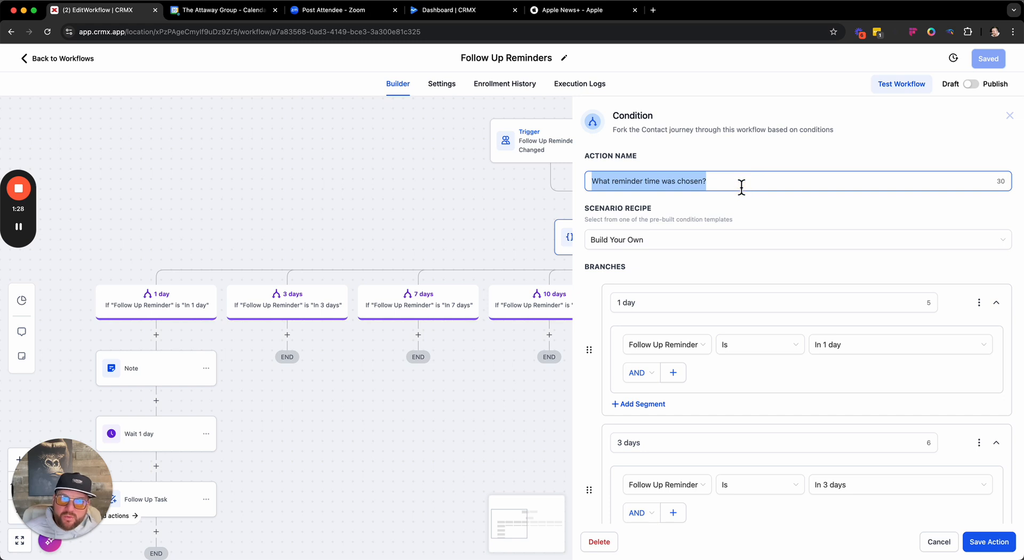
pyautogui.scroll(-2, 656, 272)
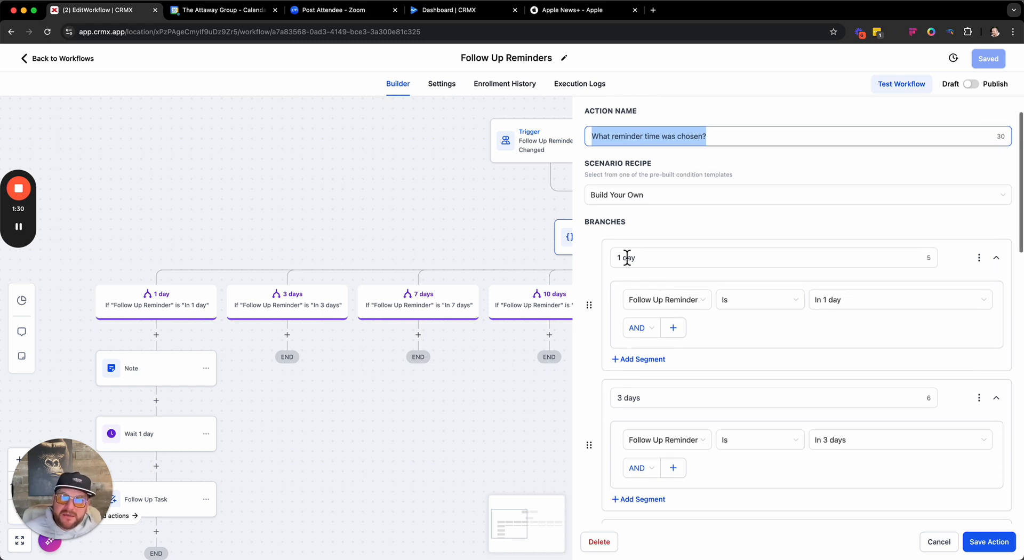
pyautogui.click(623, 261)
pyautogui.scroll(-3, 663, 272)
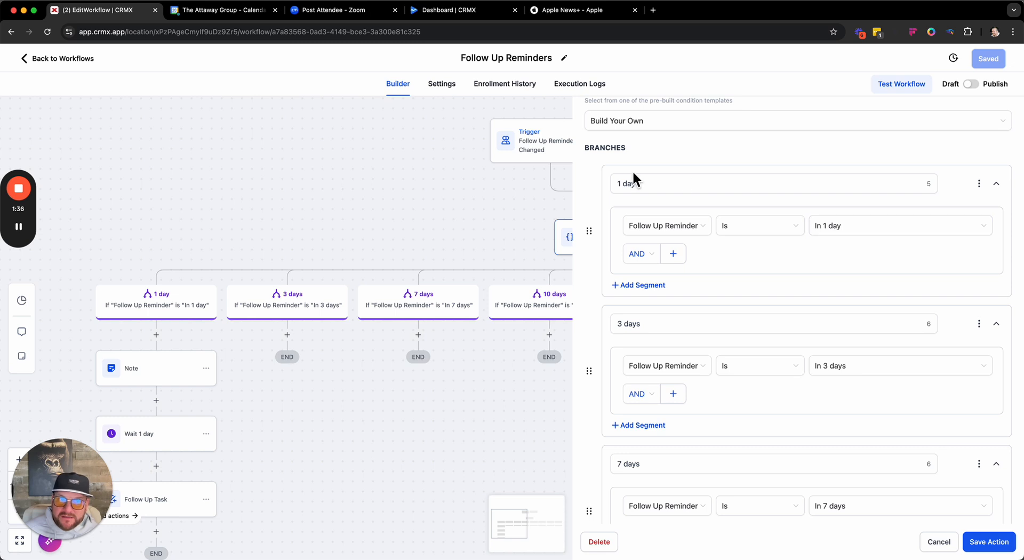
# - Try out renaming the condition's first branch with placeholder text, and set its name back to "1 day"
pyautogui.click(630, 181)
pyautogui.tripleClick(630, 182)
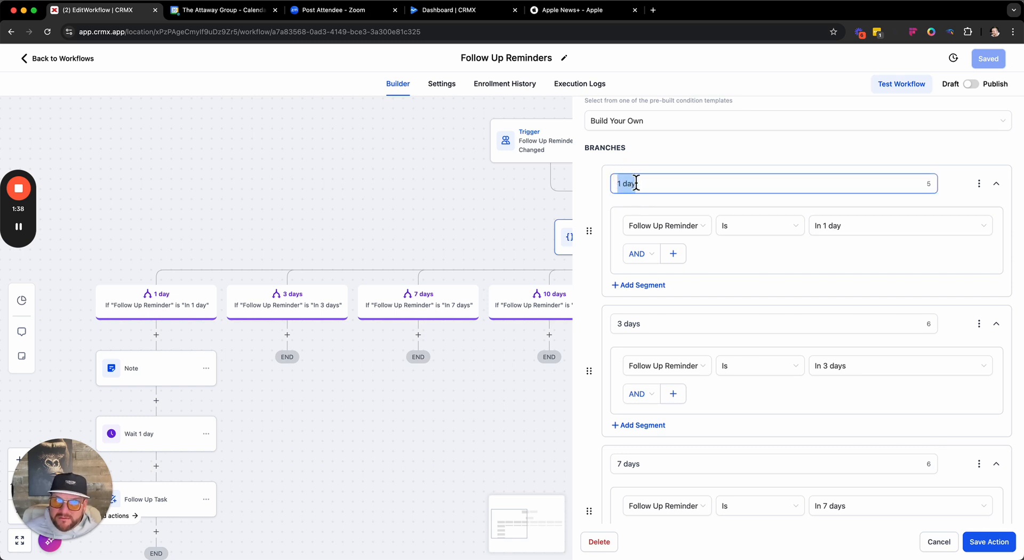
pyautogui.write('asd;lfjasd')
pyautogui.tripleClick(627, 187)
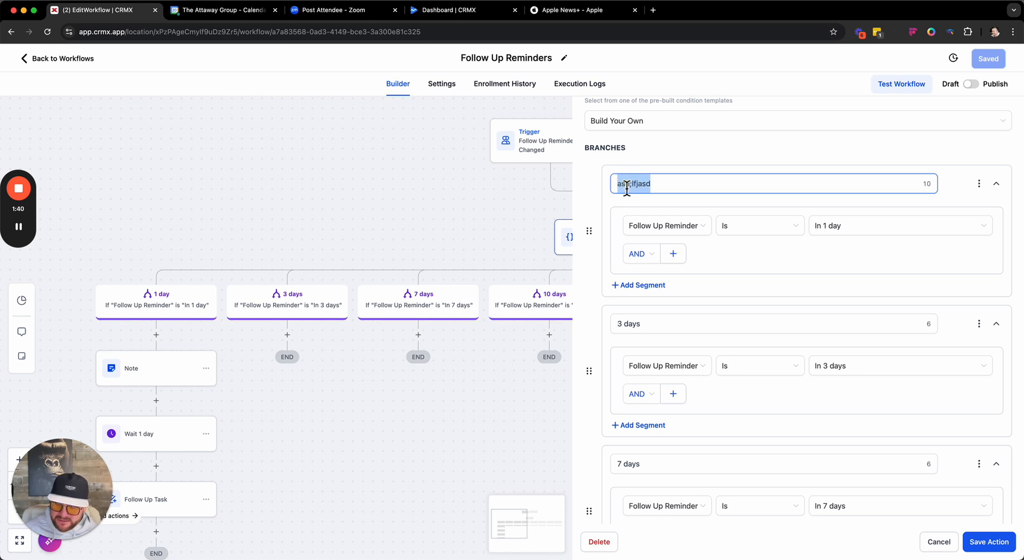
pyautogui.write('1 da')
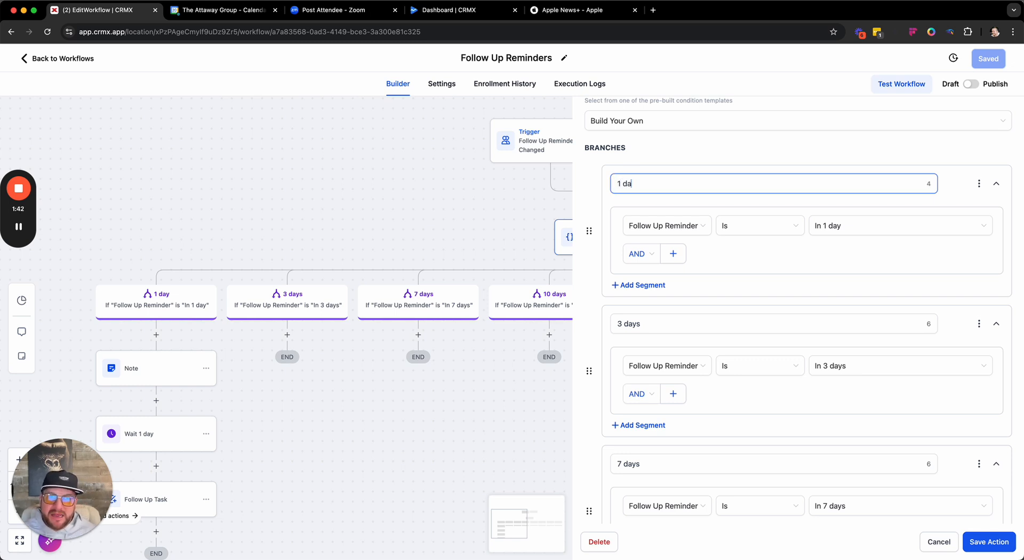
pyautogui.write('y')
# - Choose "In 1 day" as the first branch's Follow Up Reminder value, check the remaining branches and save the condition
pyautogui.click(835, 234)
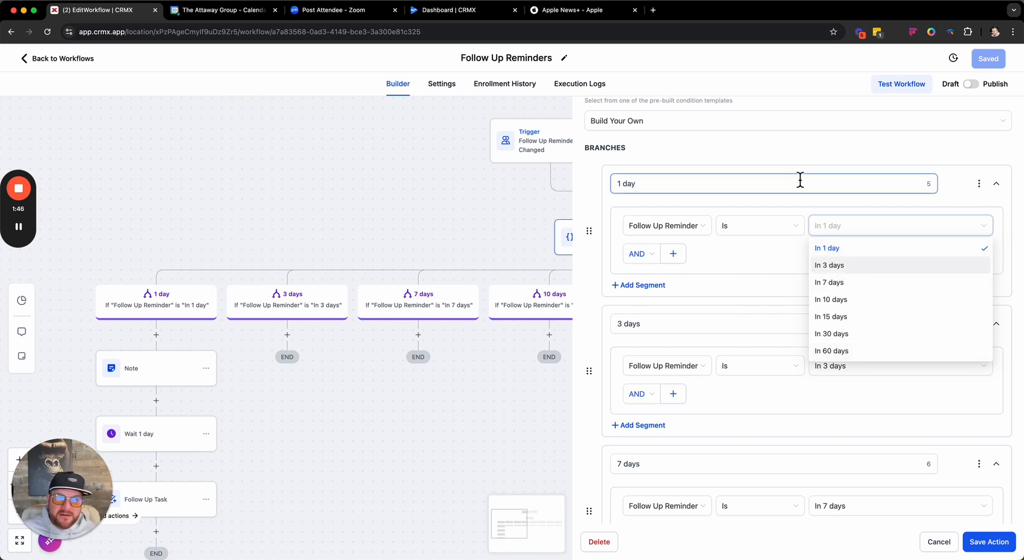
pyautogui.click(830, 247)
pyautogui.scroll(-3, 837, 373)
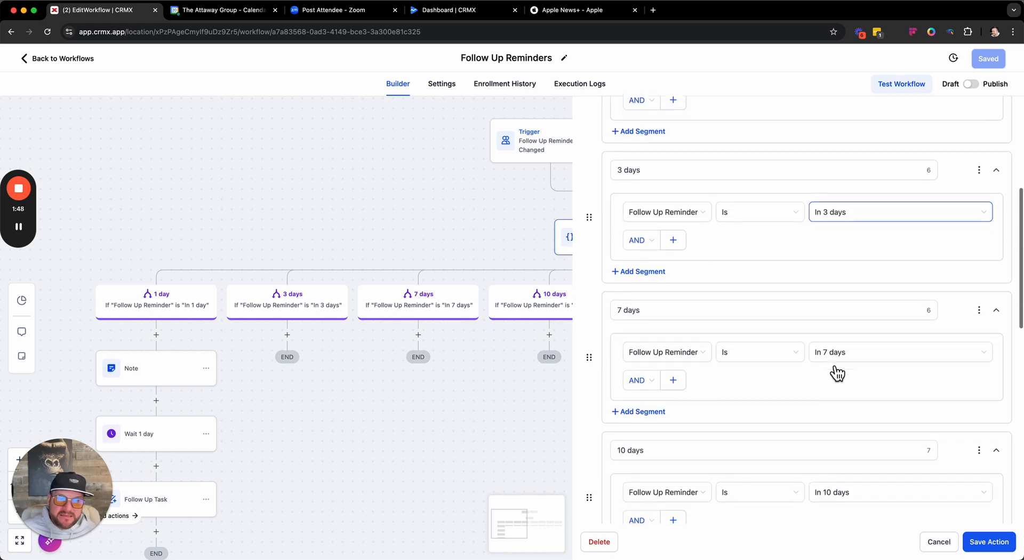
pyautogui.scroll(-5, 837, 455)
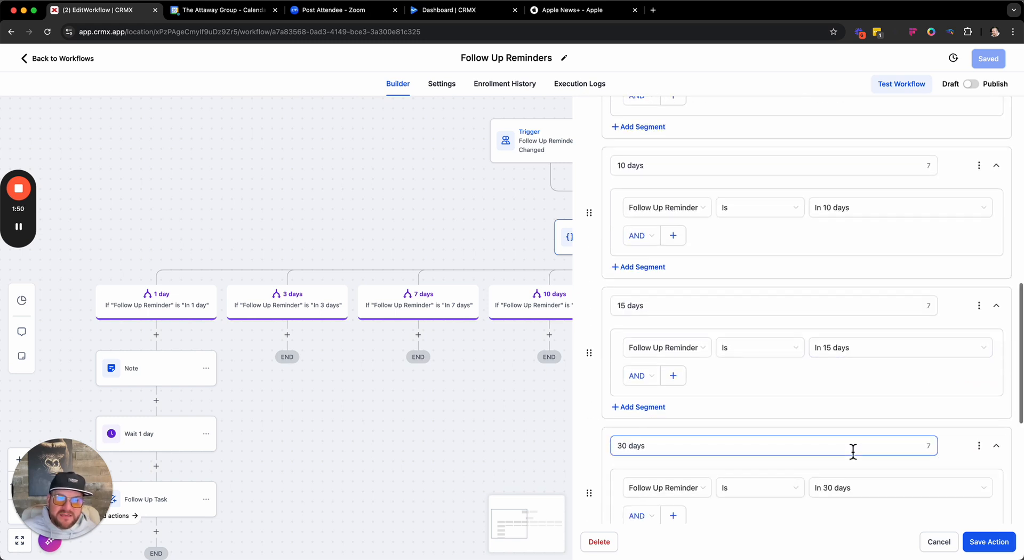
pyautogui.scroll(-5, 853, 451)
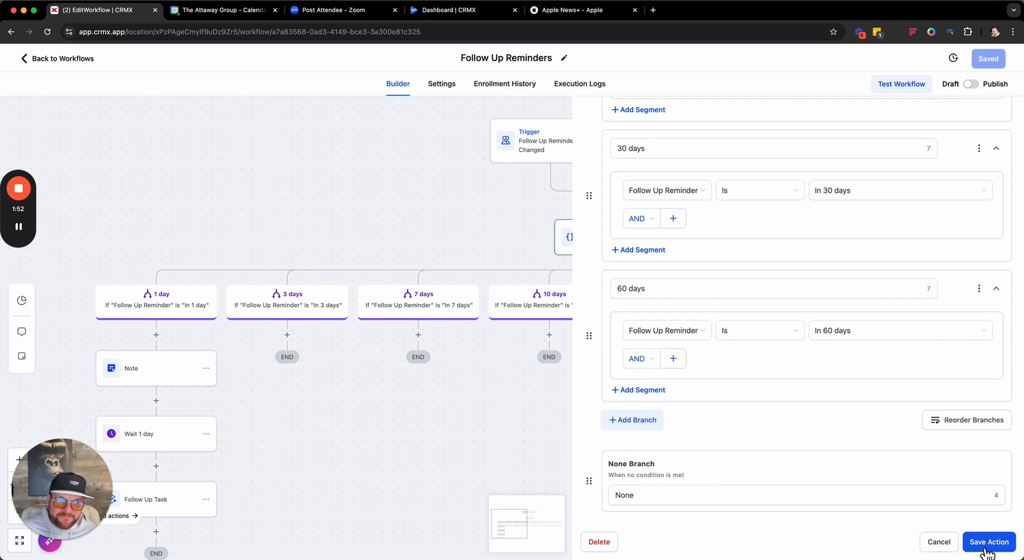
pyautogui.click(985, 549)
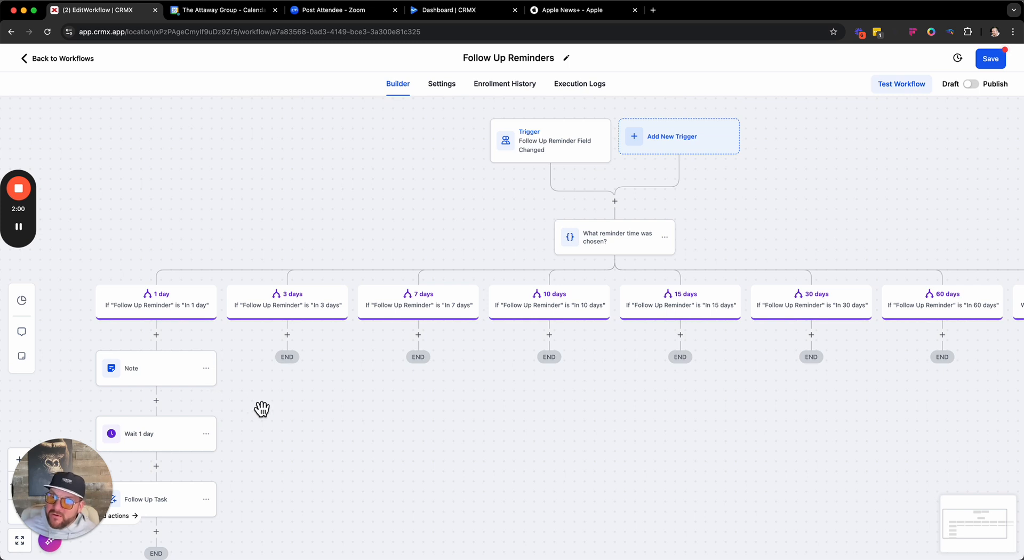
# - Look over the workflow layout, reopen the reminder-time condition to check its branches, and close it without changes
pyautogui.moveTo(262, 409); pyautogui.dragTo(325, 286)
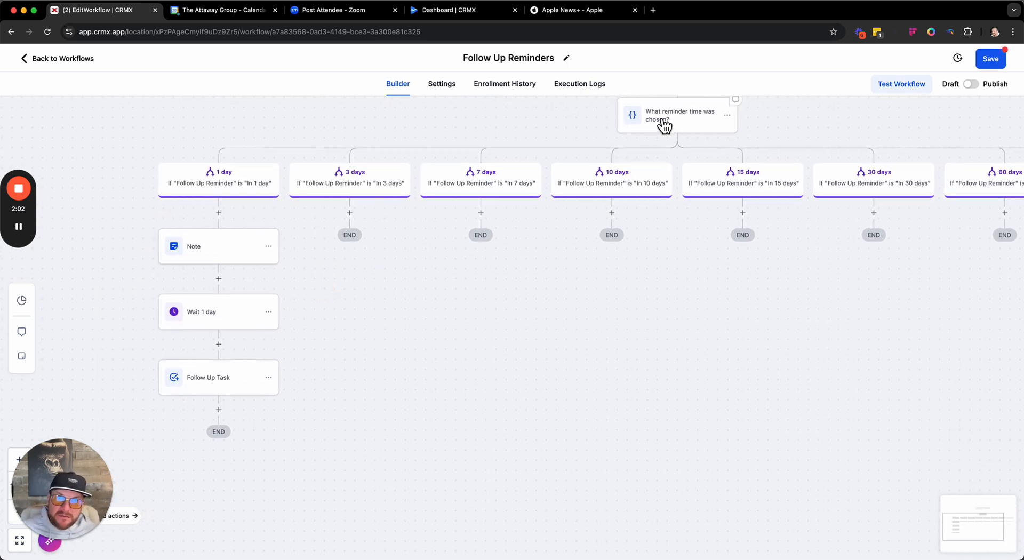
pyautogui.scroll(3, 555, 160)
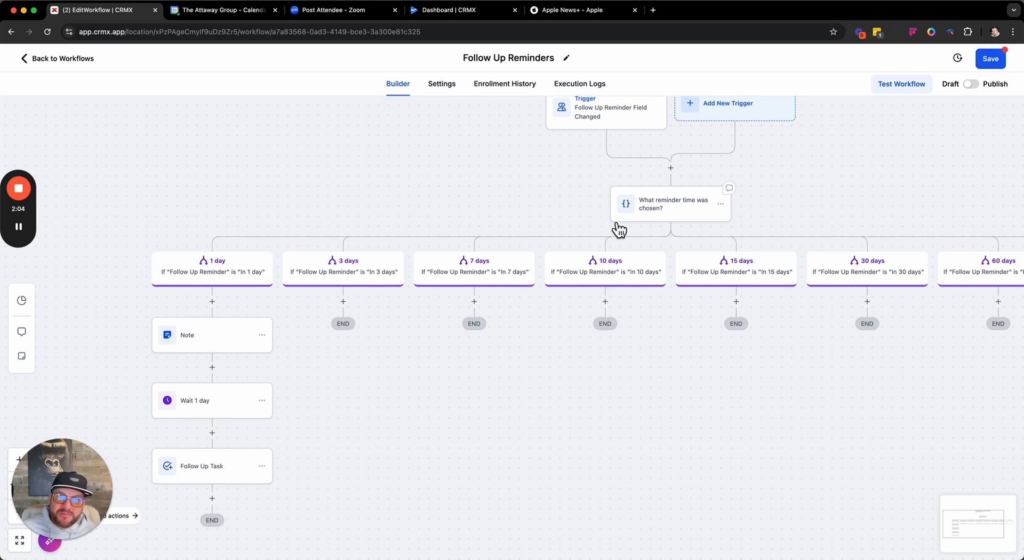
pyautogui.moveTo(434, 172); pyautogui.dragTo(480, 121)
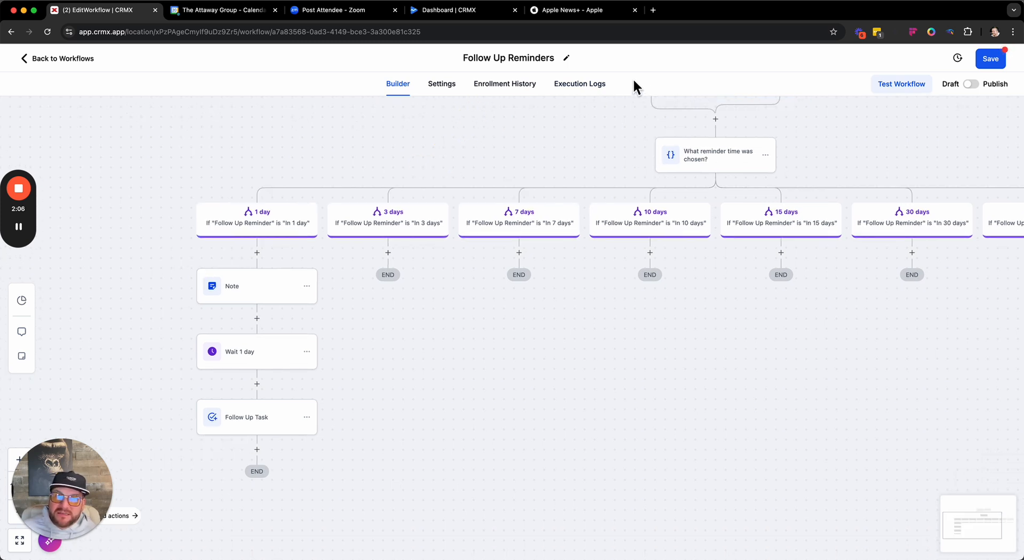
pyautogui.moveTo(608, 155); pyautogui.dragTo(585, 223)
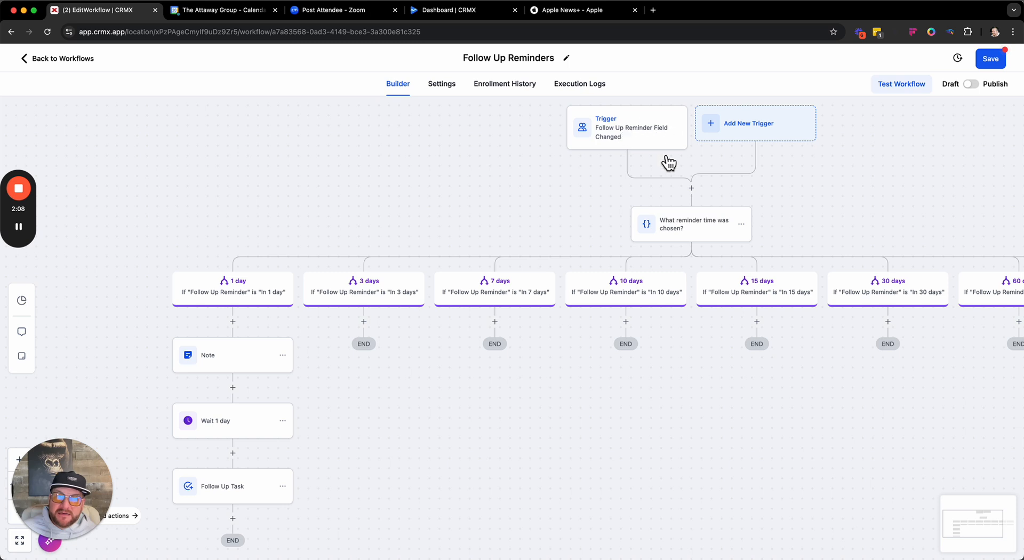
pyautogui.click(703, 233)
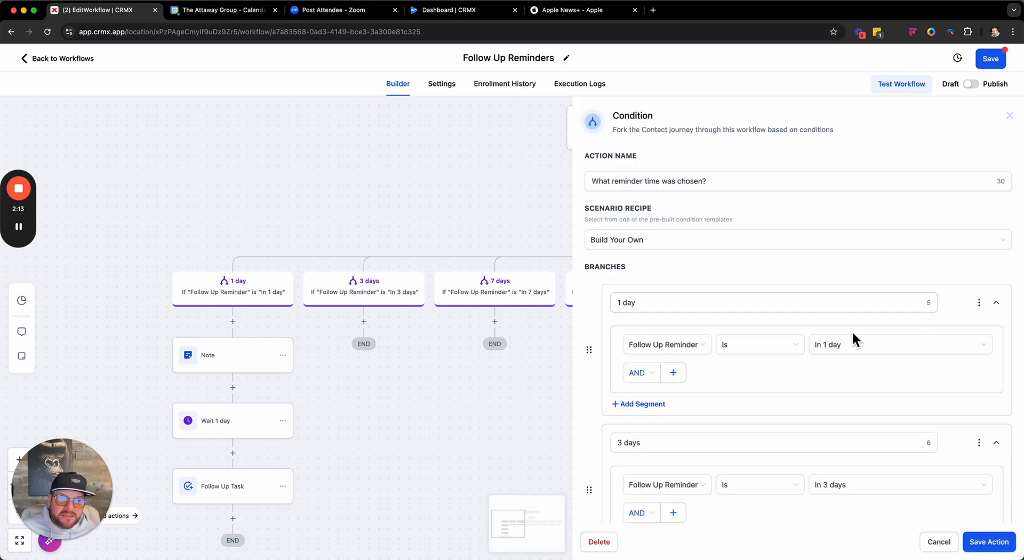
pyautogui.click(939, 542)
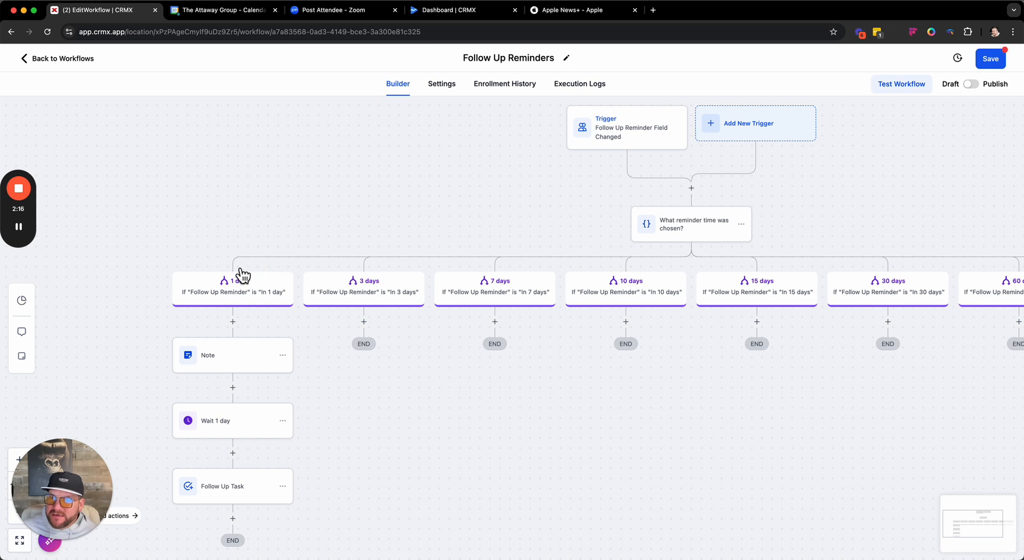
# - Look through the settings of the 1 day branch's Note, Wait 1 day and Follow Up Task actions
pyautogui.click(218, 359)
pyautogui.click(233, 425)
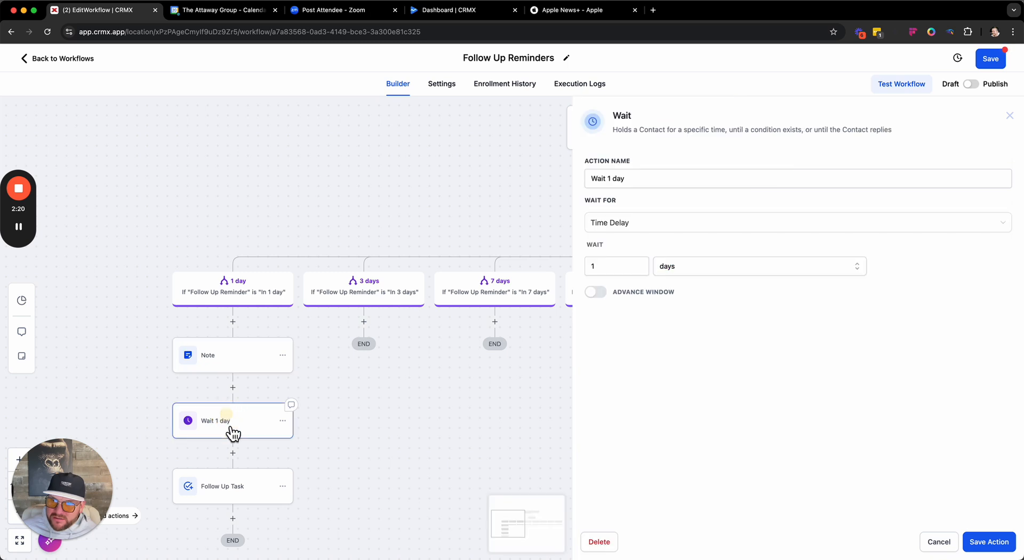
pyautogui.click(203, 488)
# - Examine the note text and its user name placeholder in the 1 day branch's Note action, and close it without changes
pyautogui.click(240, 372)
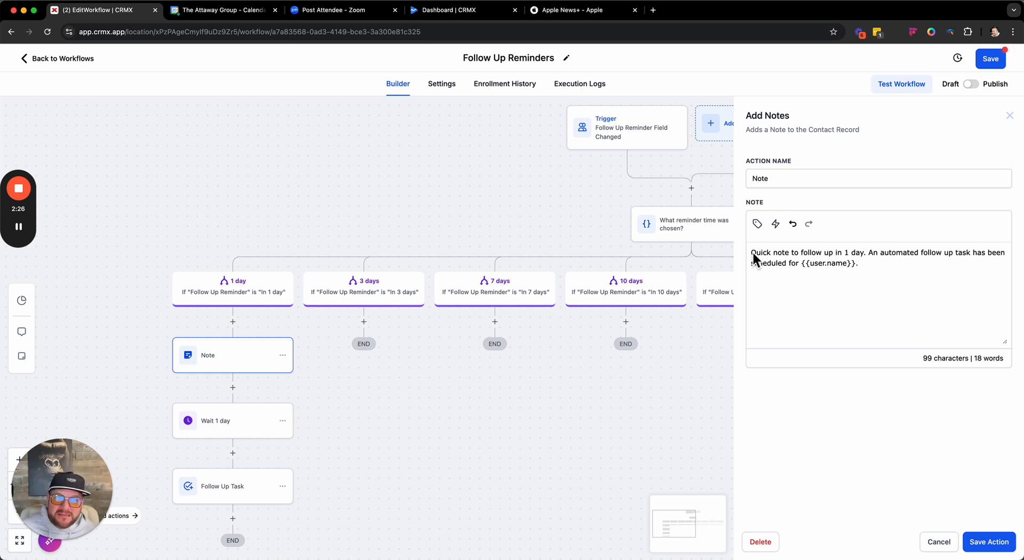
pyautogui.moveTo(754, 256); pyautogui.dragTo(896, 267)
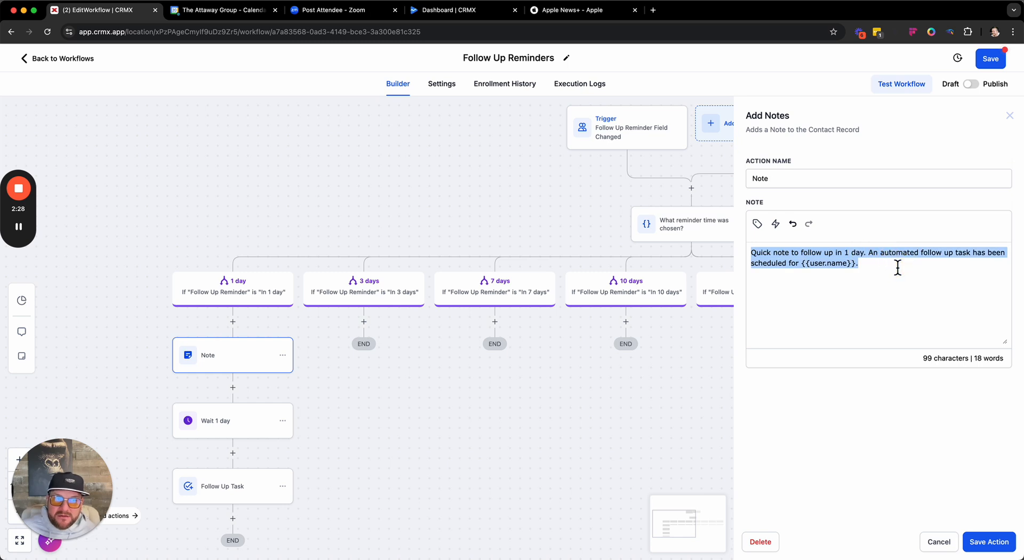
pyautogui.click(896, 267)
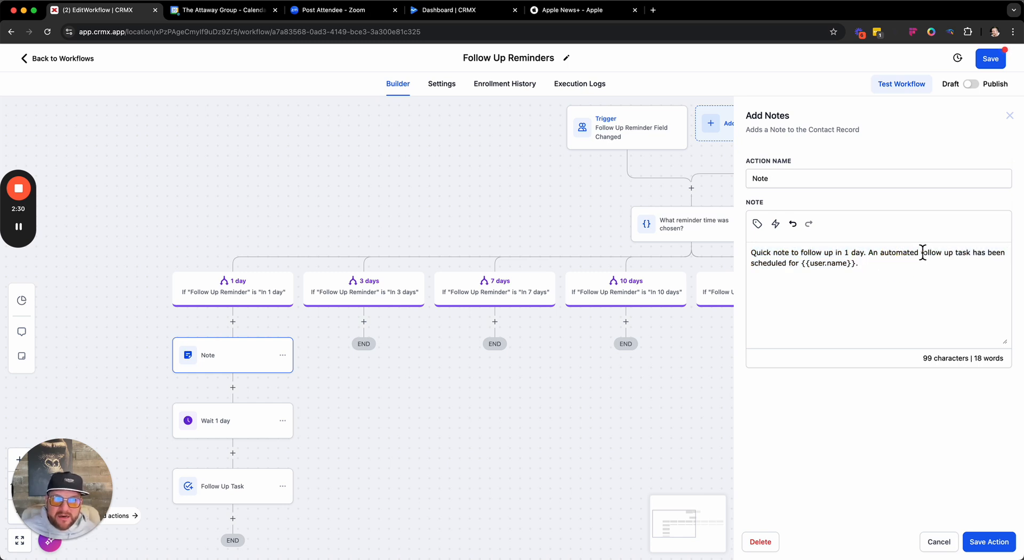
pyautogui.moveTo(764, 267); pyautogui.dragTo(852, 267)
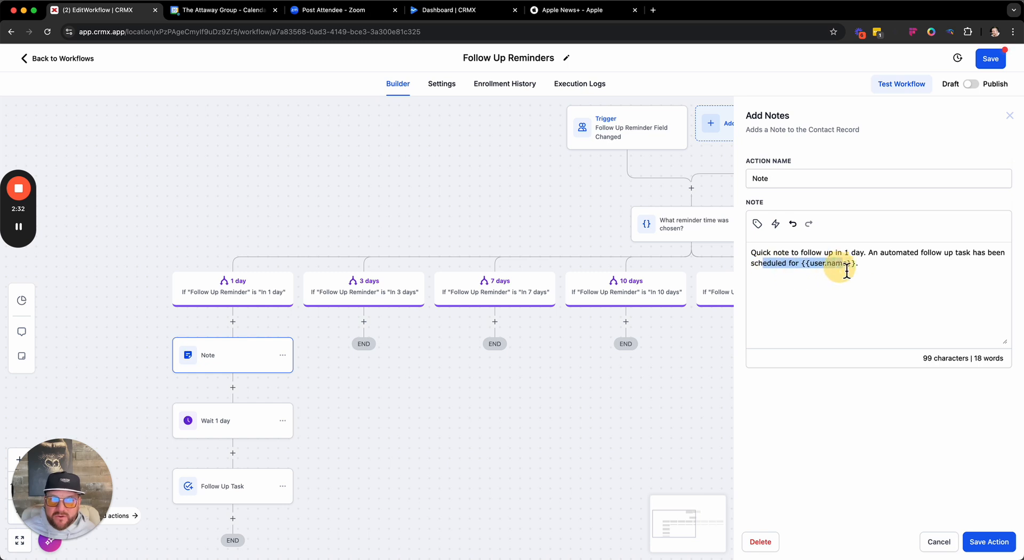
pyautogui.click(859, 268)
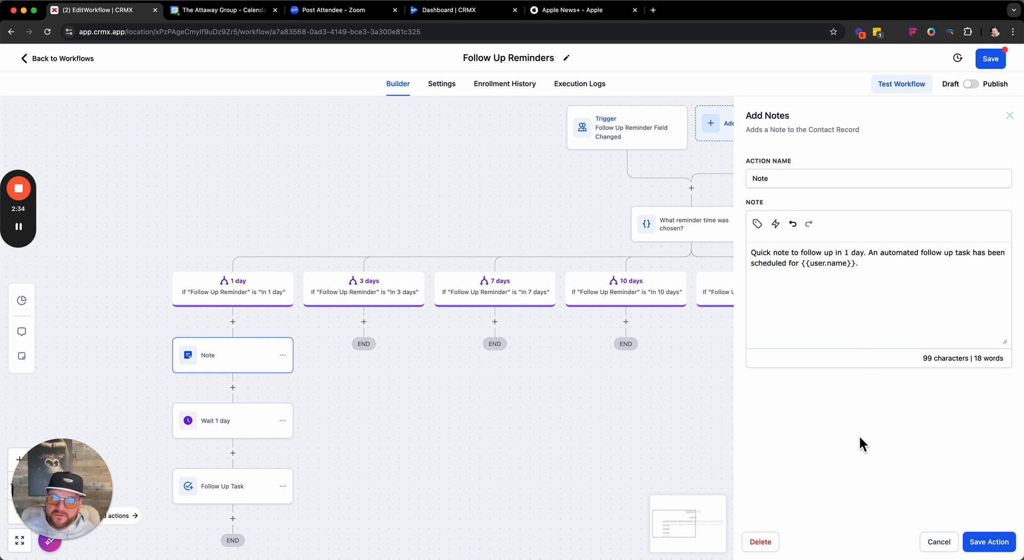
pyautogui.click(938, 542)
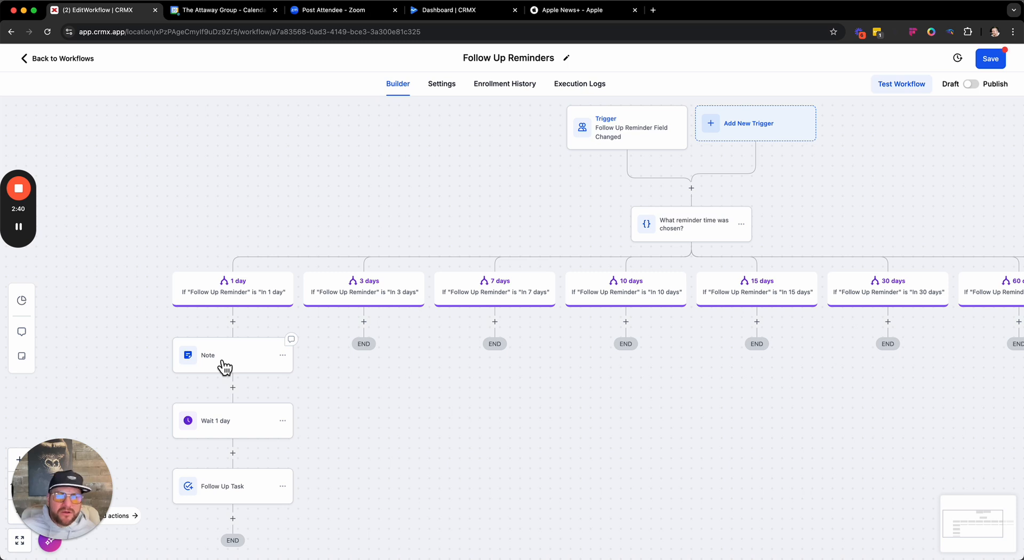
# - Check the delay of the 1 day branch's Wait action, close it without changes, and examine the Follow Up Task's title
pyautogui.click(227, 429)
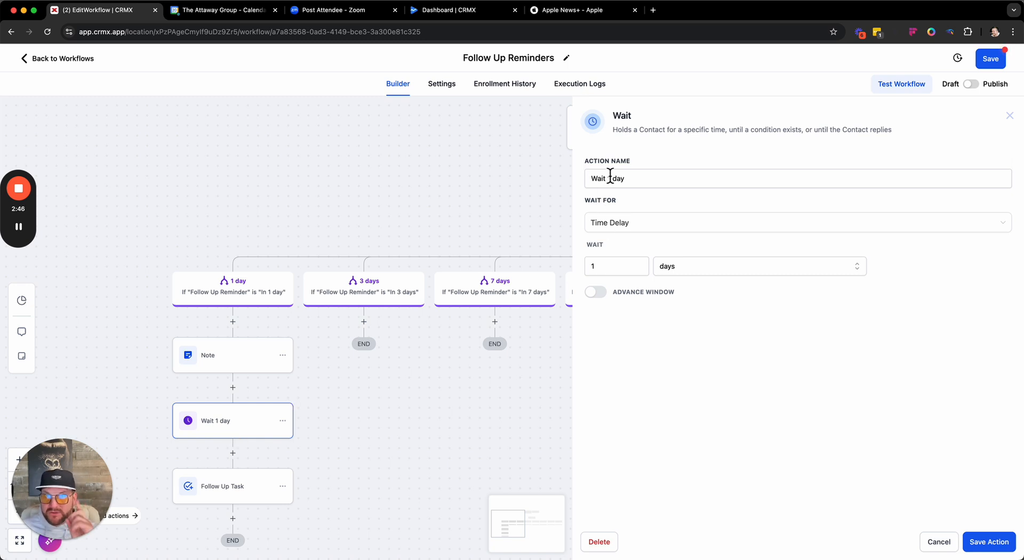
pyautogui.click(937, 542)
pyautogui.click(246, 496)
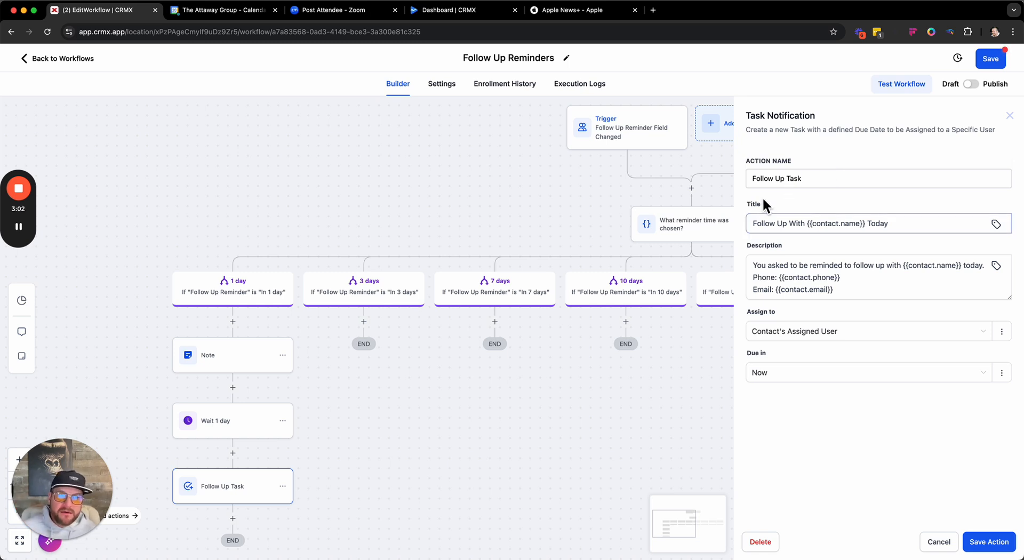
pyautogui.moveTo(753, 223); pyautogui.dragTo(916, 225)
pyautogui.click(813, 224)
pyautogui.click(872, 229)
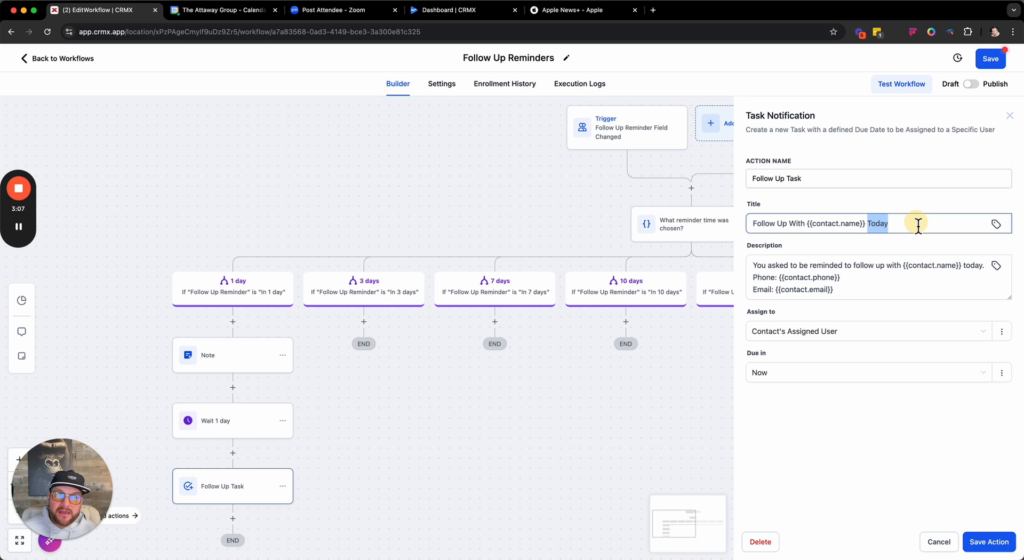
# - Read the Follow Up Task's description, including its contact name, phone and email placeholders
pyautogui.click(764, 267)
pyautogui.click(887, 266)
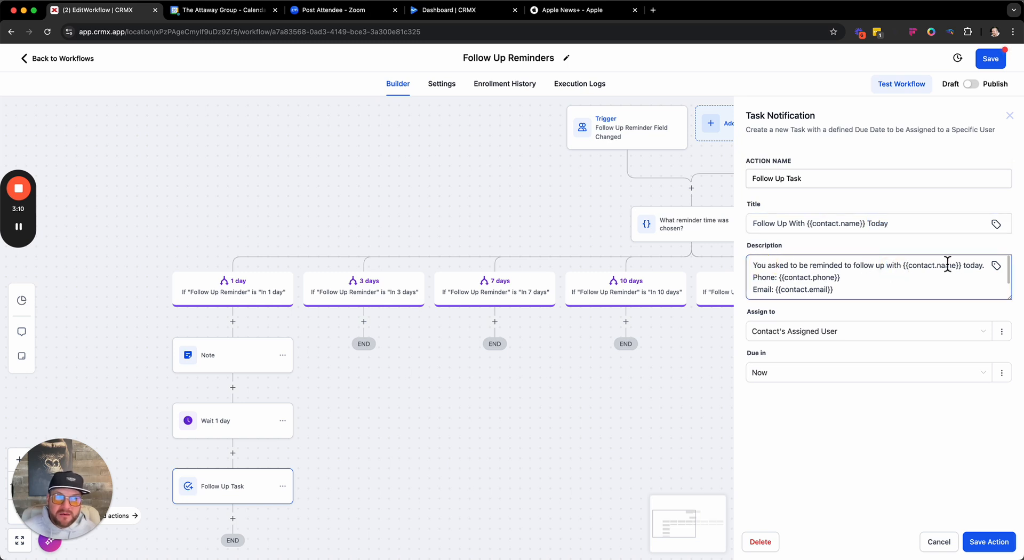
pyautogui.scroll(-2, 832, 291)
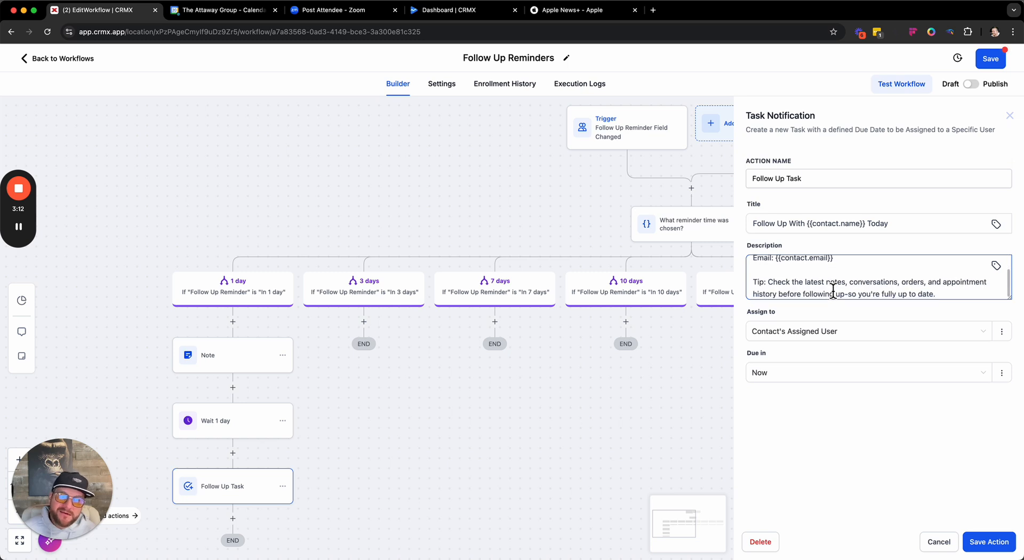
pyautogui.scroll(2, 833, 292)
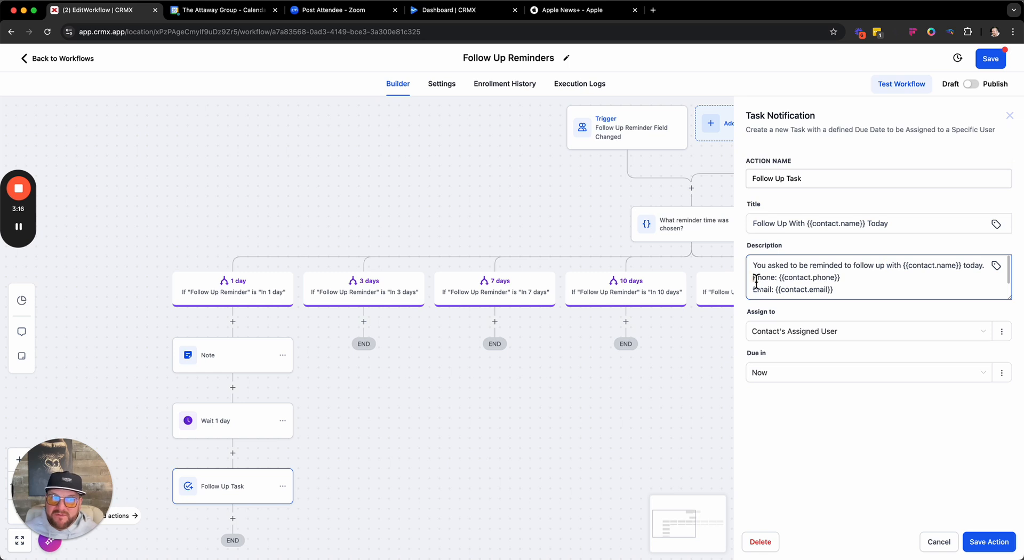
pyautogui.moveTo(755, 274); pyautogui.dragTo(839, 290)
pyautogui.click(841, 293)
# - Review the tip at the end of the task description and save the Follow Up Task action
pyautogui.scroll(-2, 839, 293)
pyautogui.scroll(2, 839, 293)
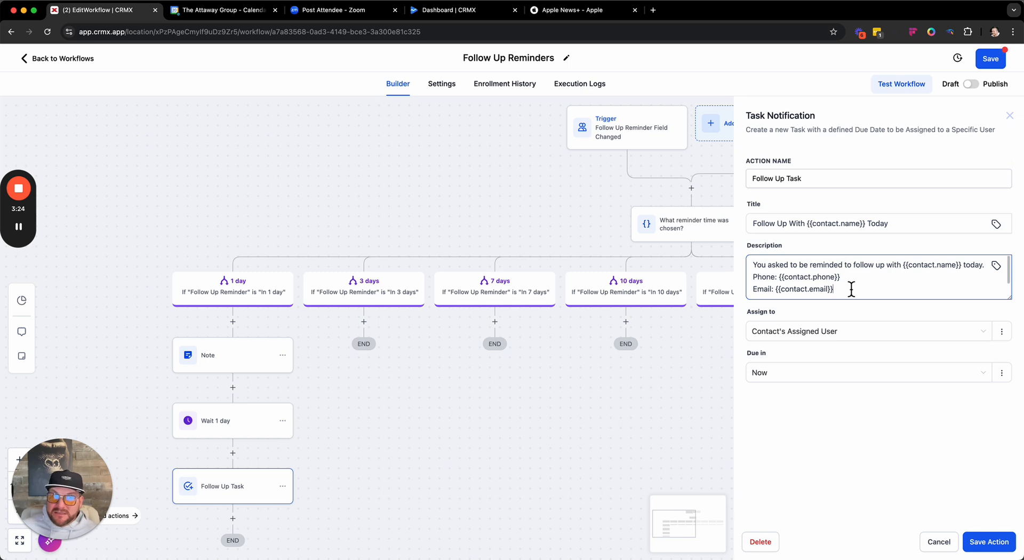
pyautogui.scroll(-1, 851, 289)
pyautogui.scroll(1, 851, 290)
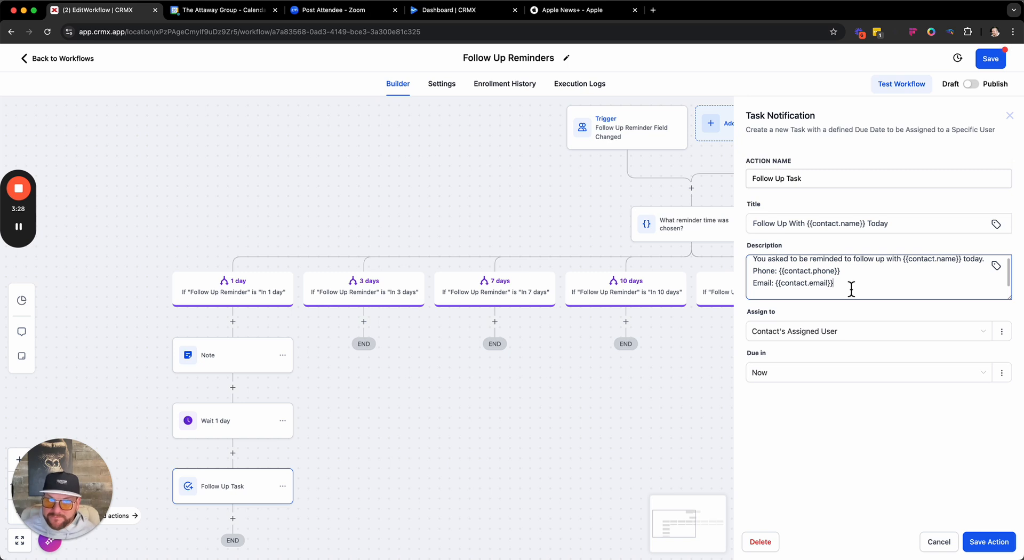
pyautogui.scroll(1, 851, 289)
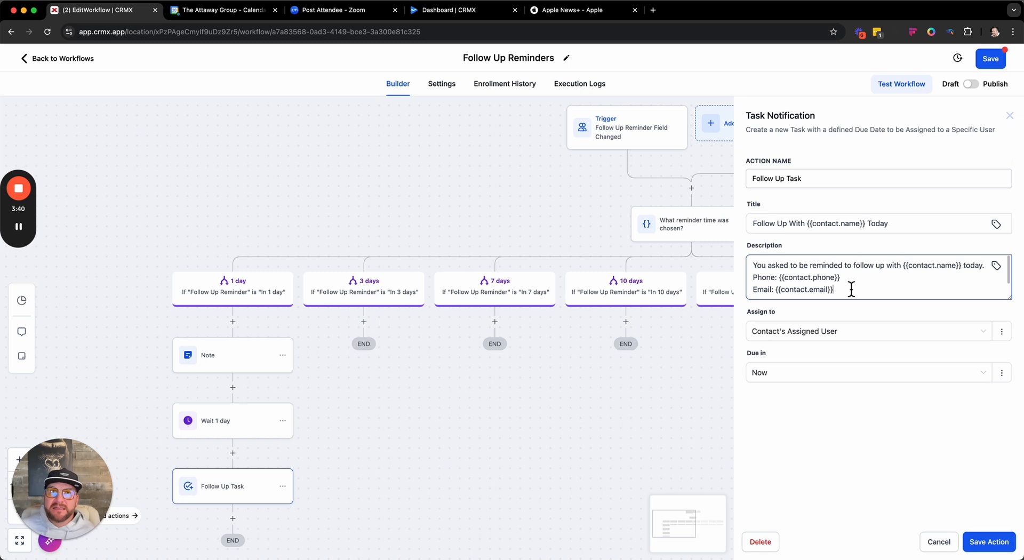
pyautogui.write("Tip: Check the latest notes, conversations, orders, and appointment history before following up so you're fully up to date.")
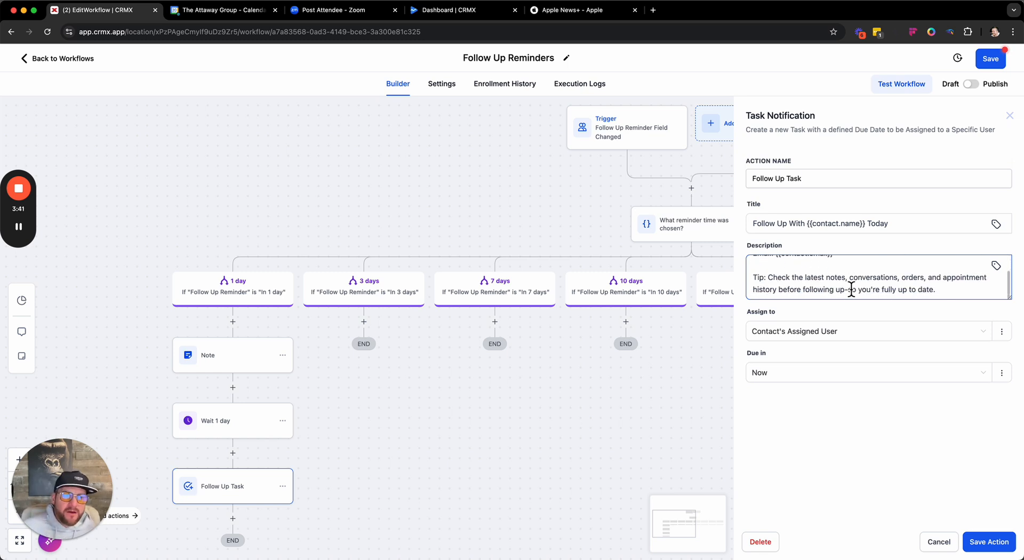
pyautogui.doubleClick(756, 278)
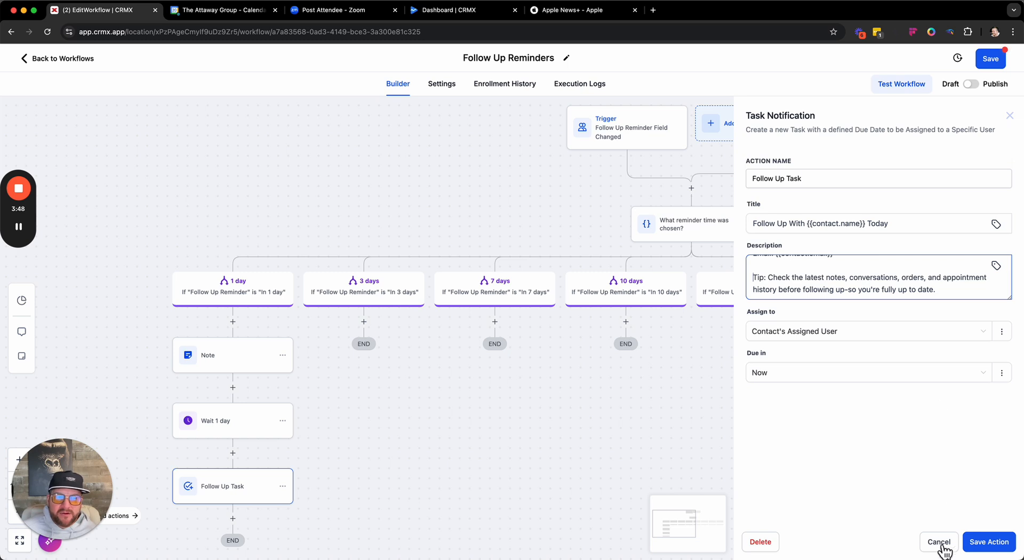
pyautogui.click(981, 545)
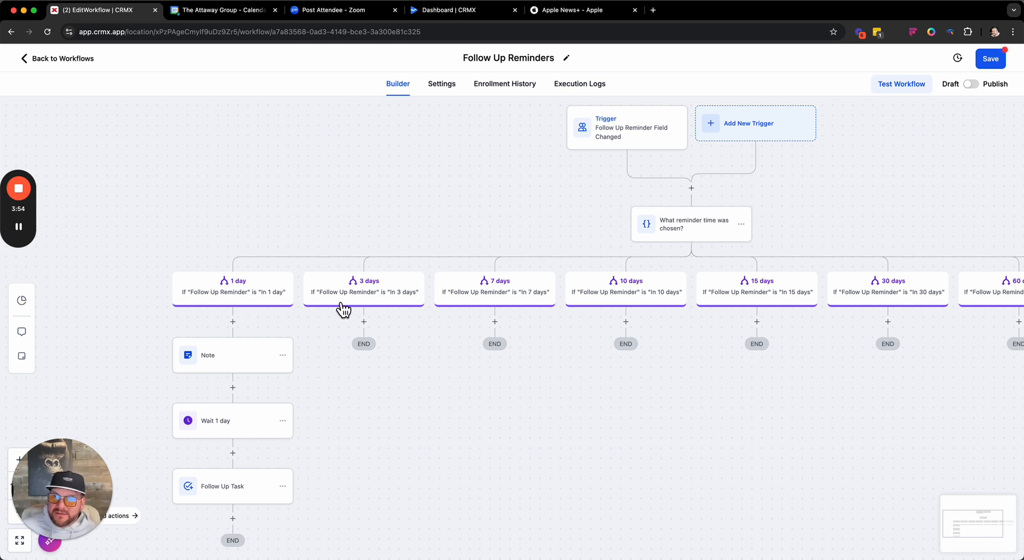
# - Copy all actions from the 1 day branch's Note onward into the 3 days branch
pyautogui.moveTo(810, 375); pyautogui.dragTo(772, 333)
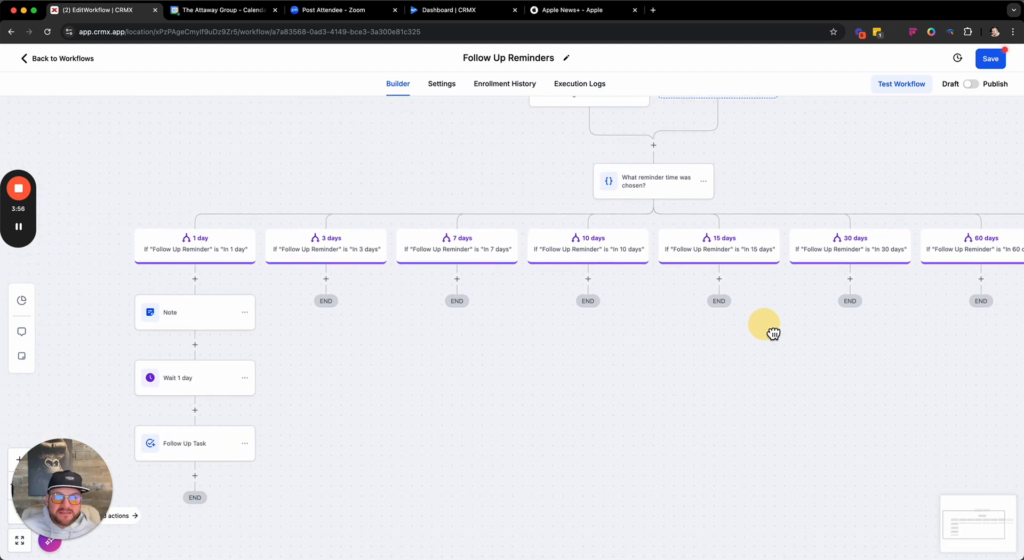
pyautogui.click(247, 312)
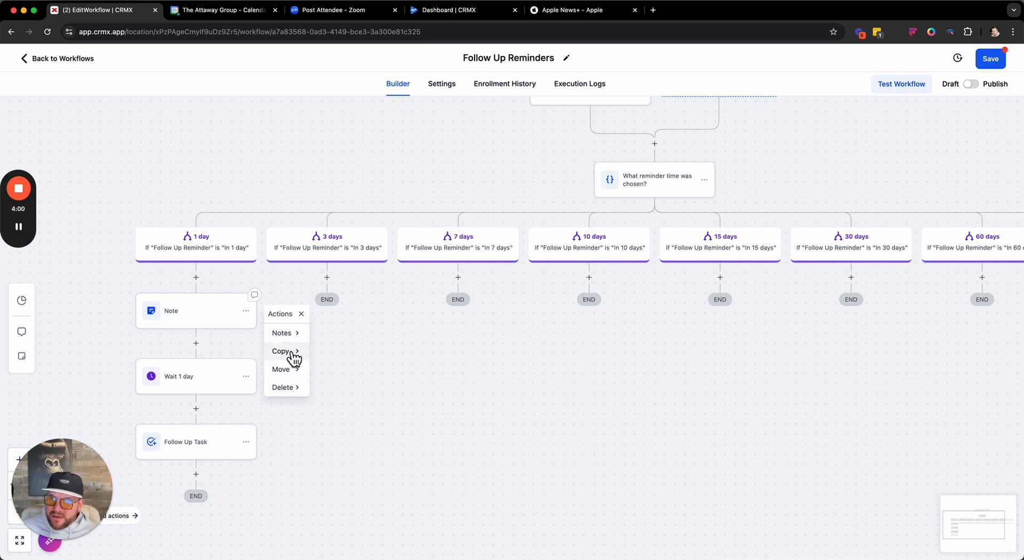
pyautogui.moveTo(290, 352)
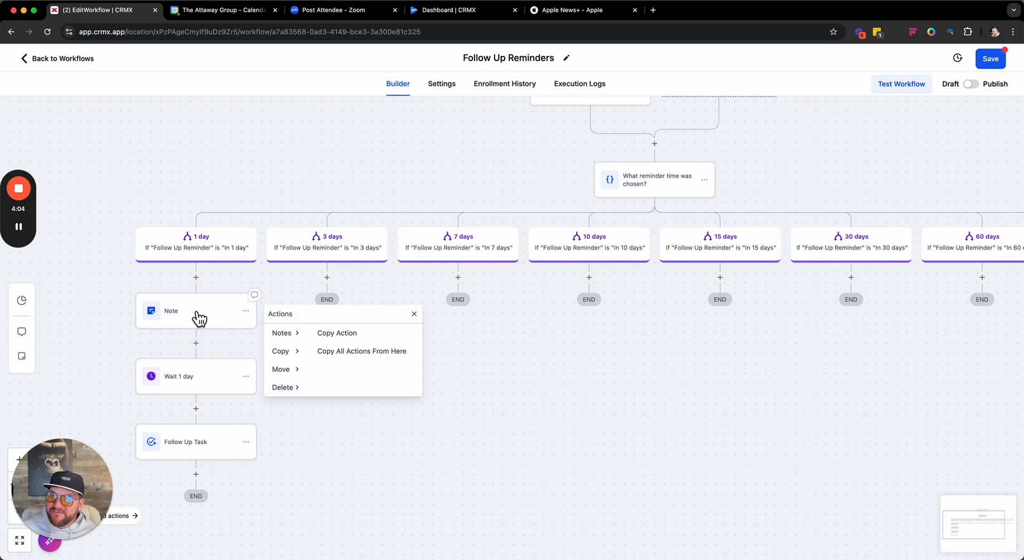
pyautogui.click(342, 351)
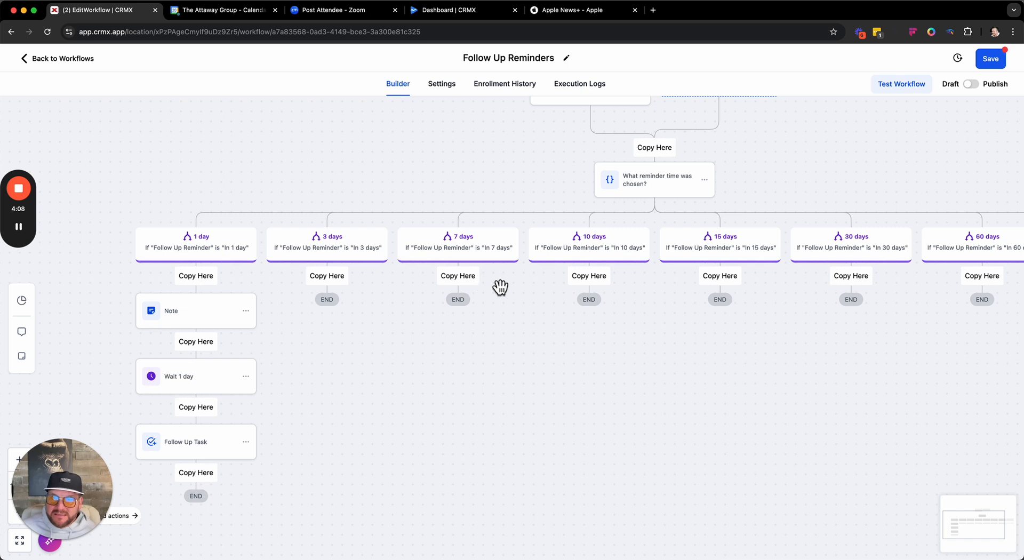
pyautogui.click(329, 276)
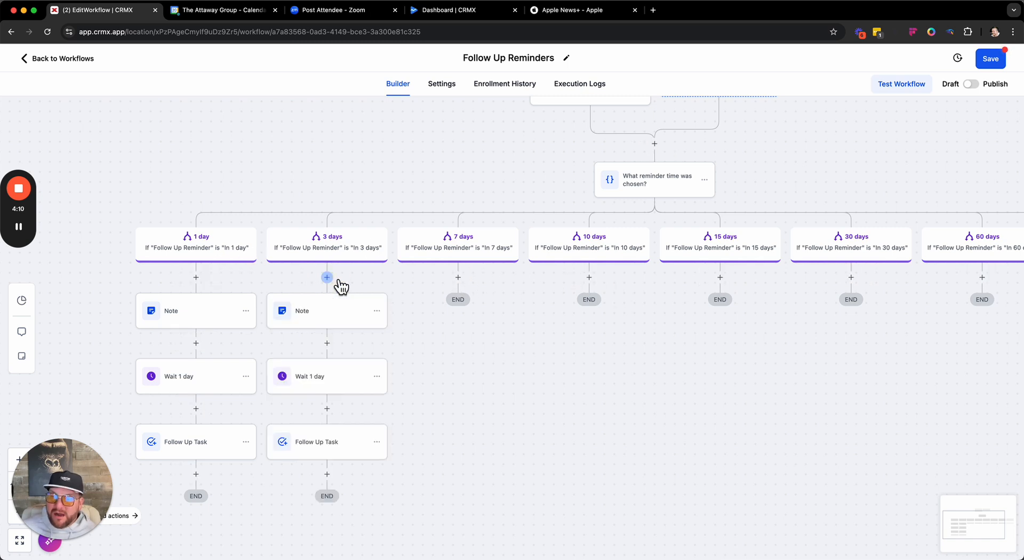
# - Change the number of days in the 3 days branch's note text to 3 and save the action
pyautogui.click(312, 314)
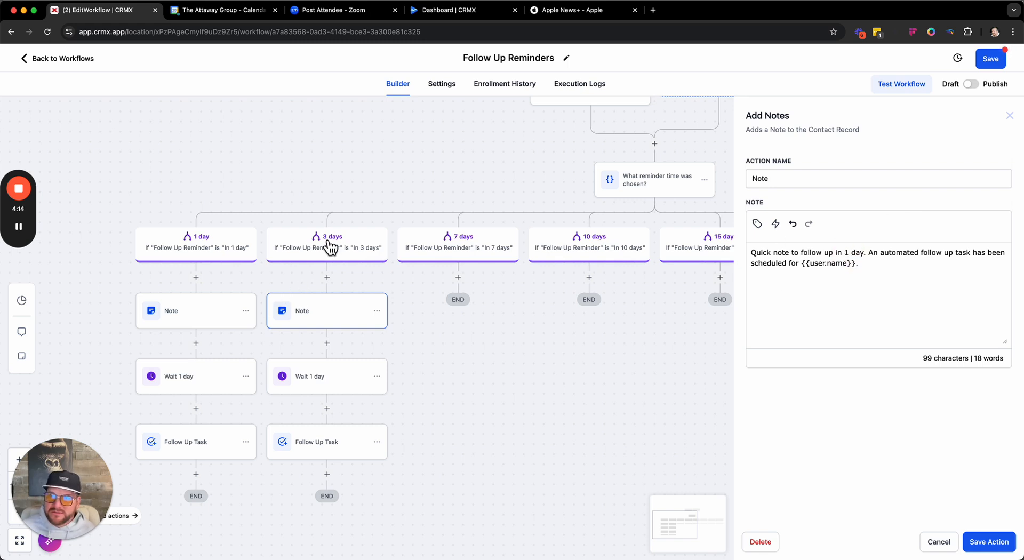
pyautogui.doubleClick(851, 256)
pyautogui.write('3')
pyautogui.click(989, 541)
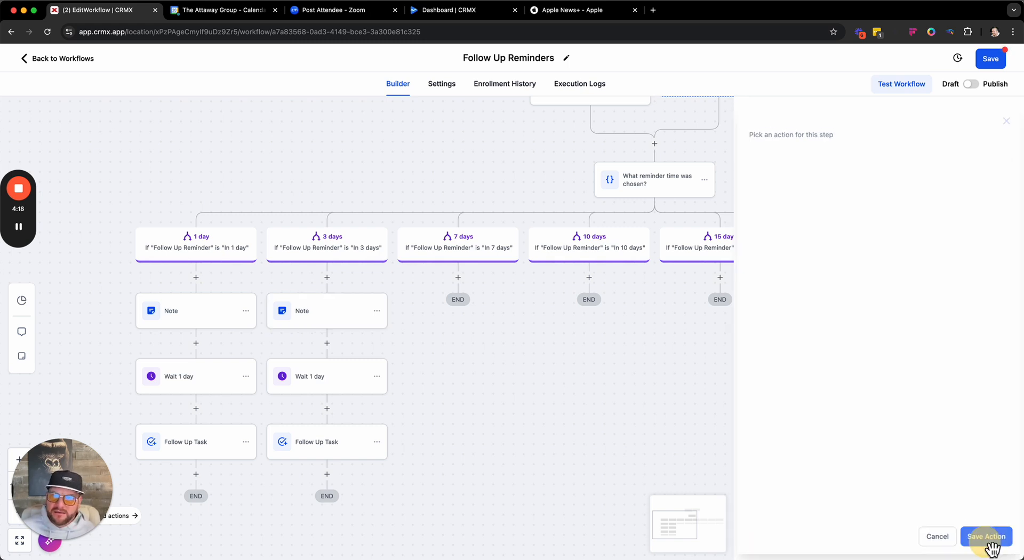
# - Set the 3 days branch's wait delay to 3 days, save it, and check and save the branch's Follow Up Task
pyautogui.click(317, 379)
pyautogui.click(587, 270)
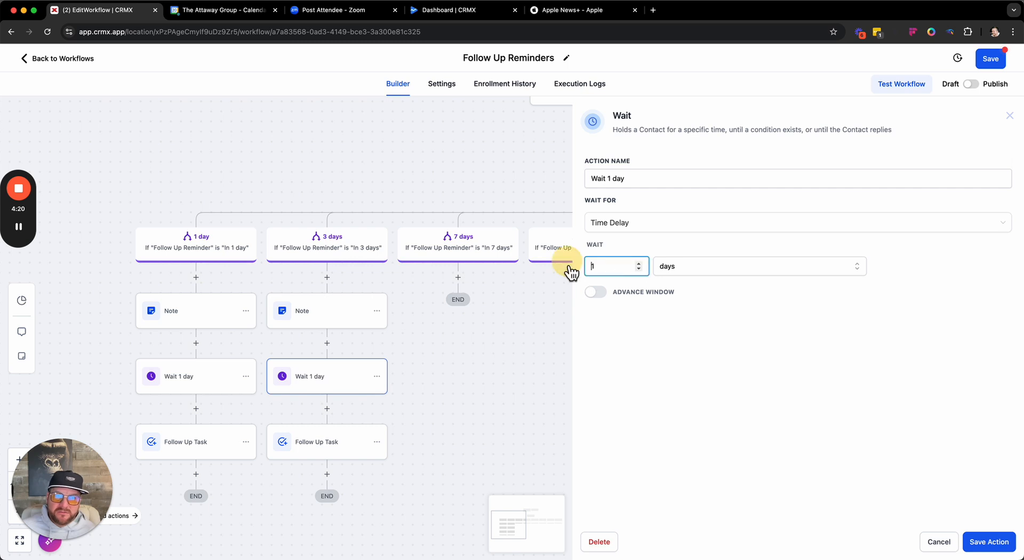
pyautogui.press('BackSpace')
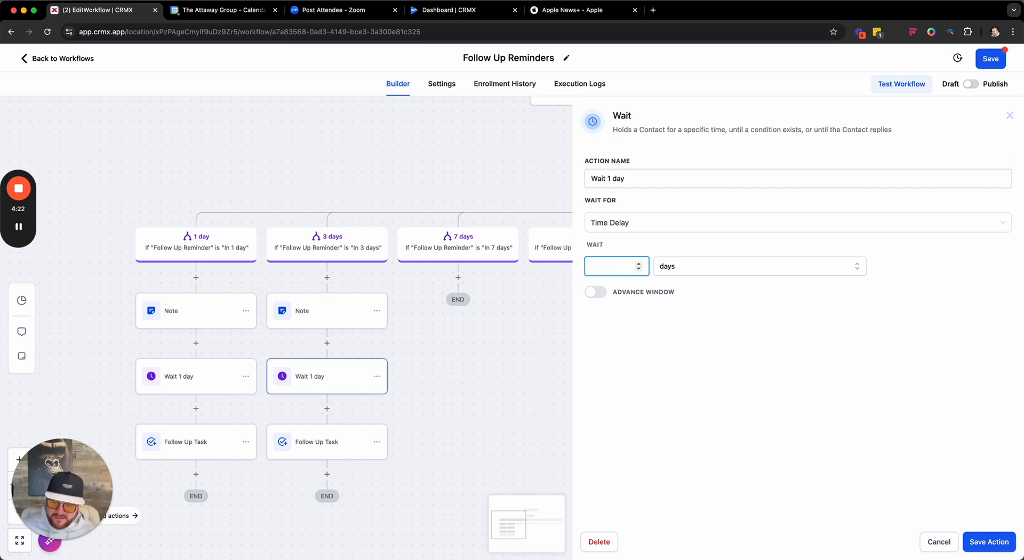
pyautogui.click(988, 542)
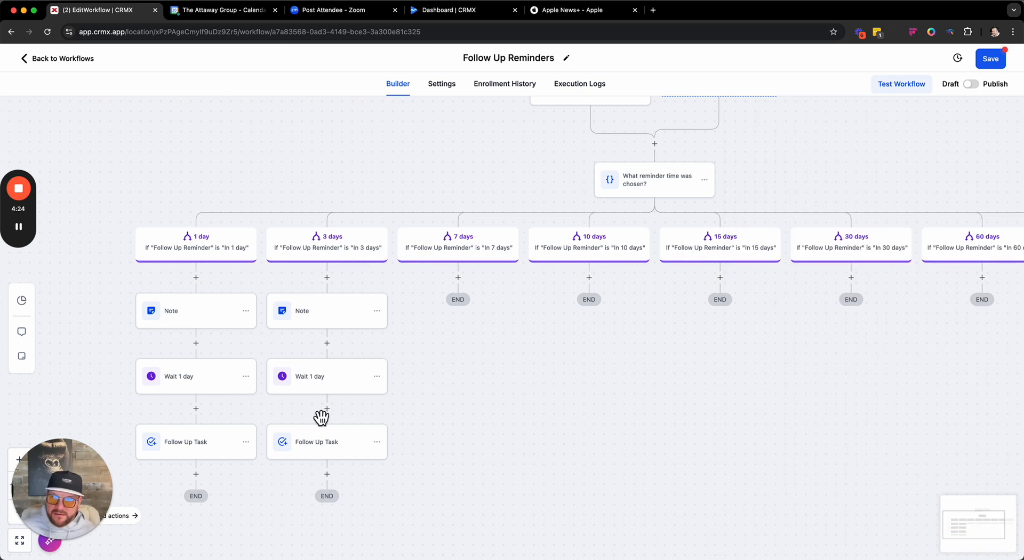
pyautogui.click(324, 446)
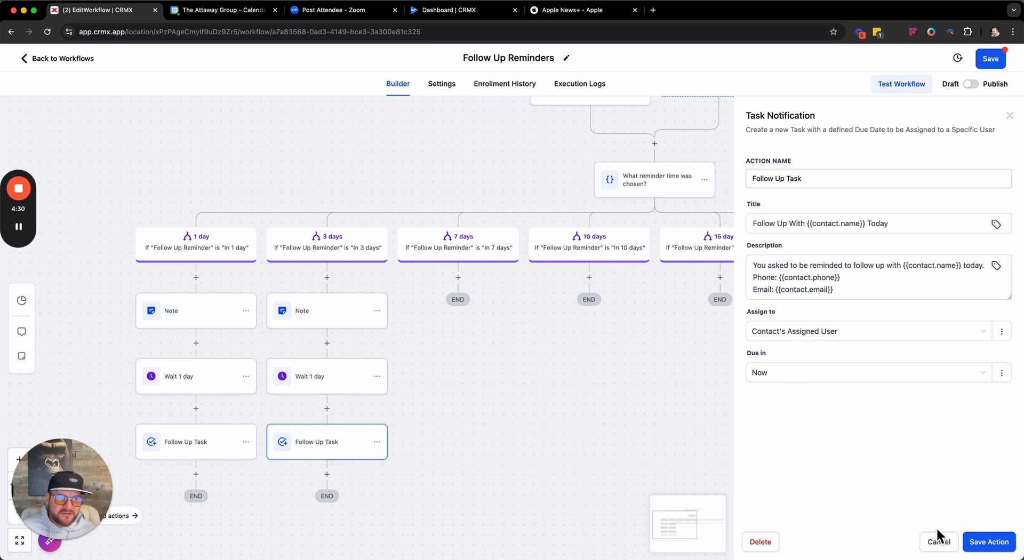
pyautogui.click(996, 552)
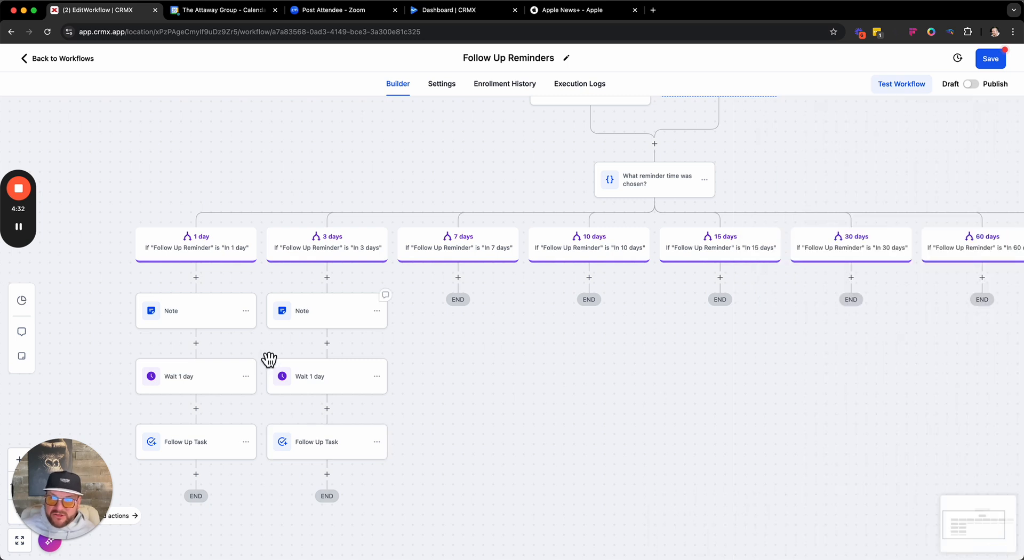
# - Rename the 3 days branch's wait action to "Wait 3 days" and save it
pyautogui.click(320, 383)
pyautogui.click(610, 179)
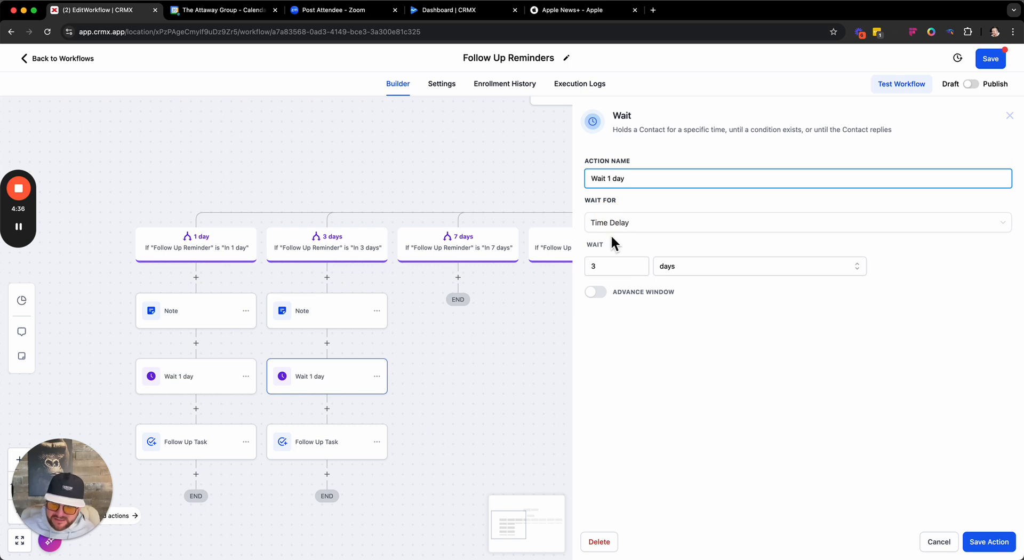
pyautogui.press('BackSpace')
pyautogui.write('3')
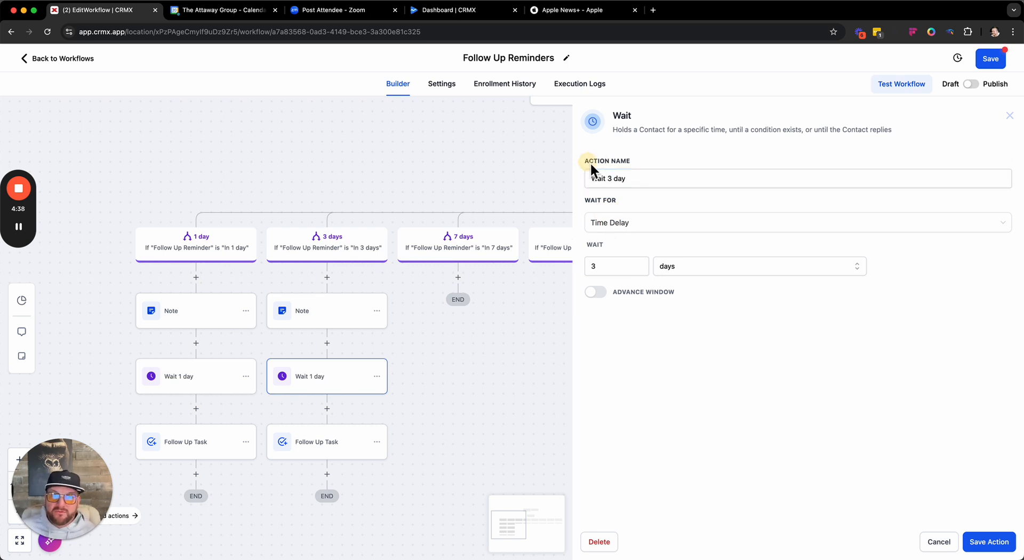
pyautogui.click(646, 182)
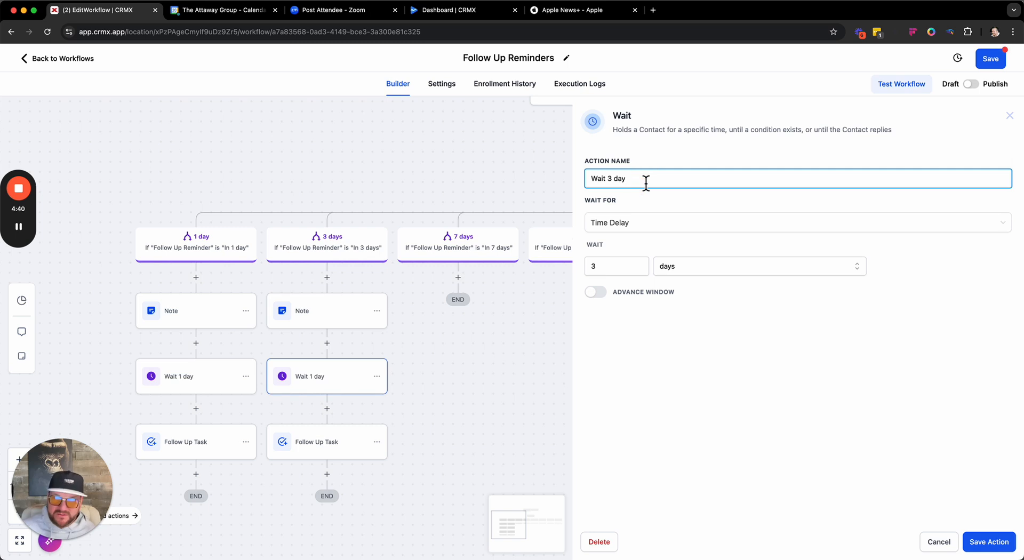
pyautogui.write('s')
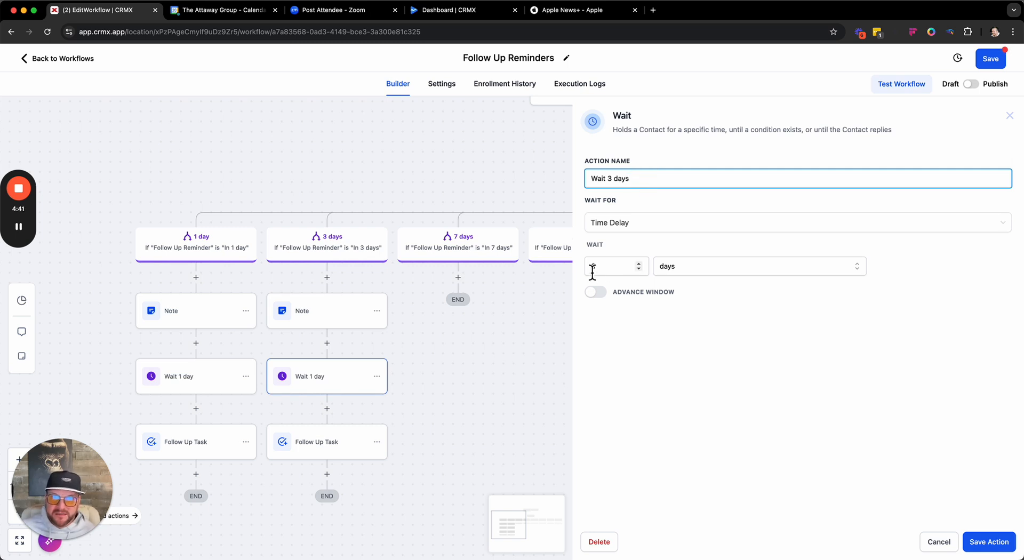
pyautogui.click(979, 541)
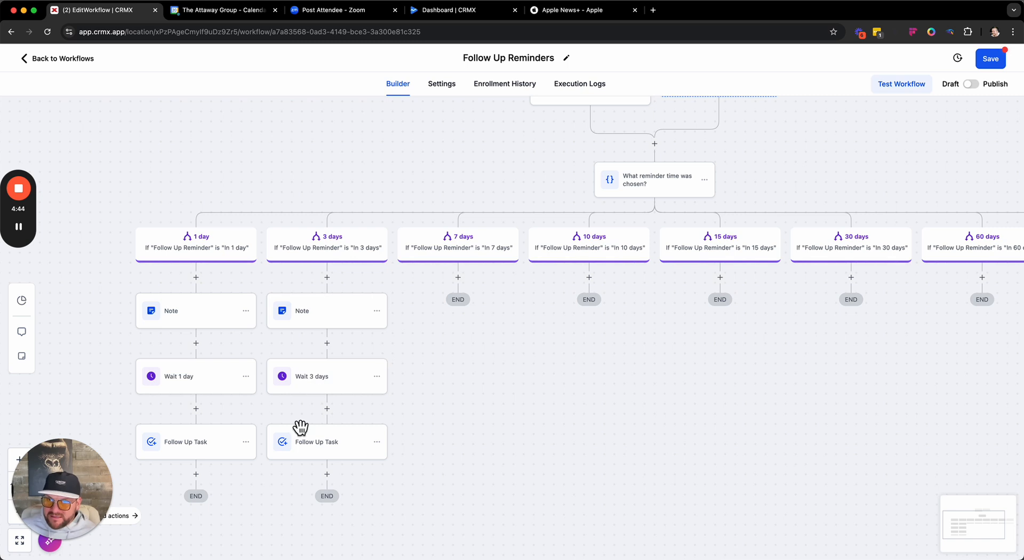
# - Check the title and description of the 3 days branch's Follow Up Task and close it without changes
pyautogui.click(323, 456)
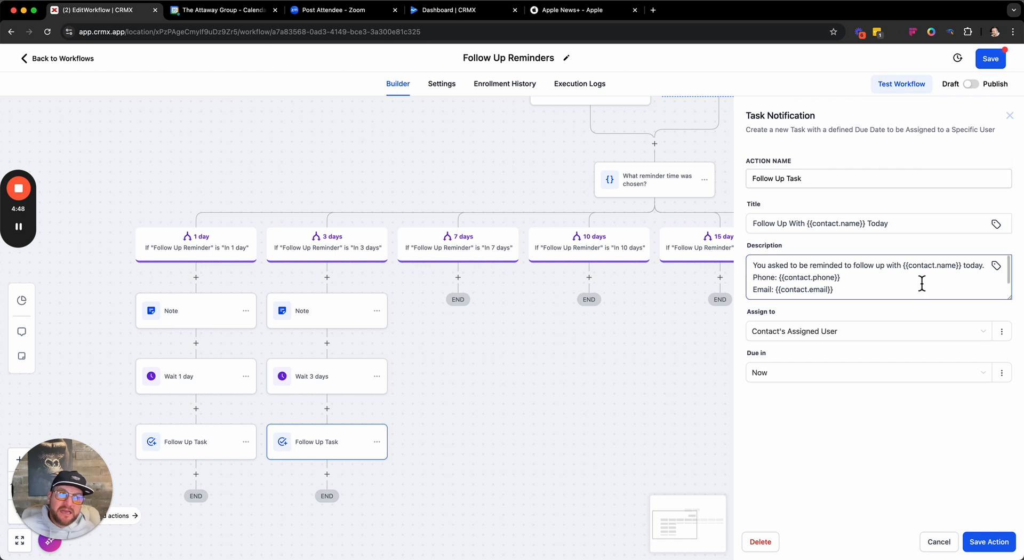
pyautogui.moveTo(846, 223); pyautogui.dragTo(921, 225)
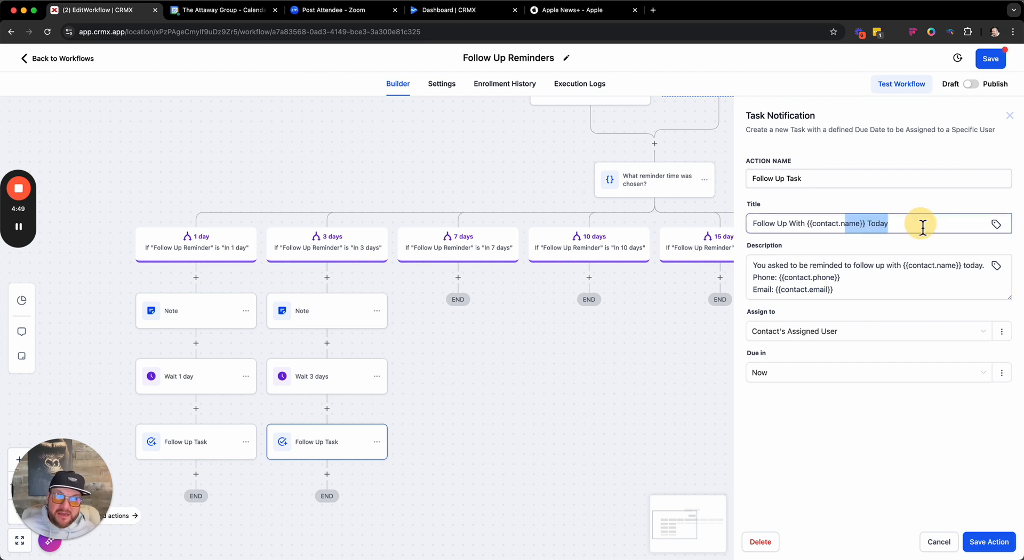
pyautogui.click(940, 543)
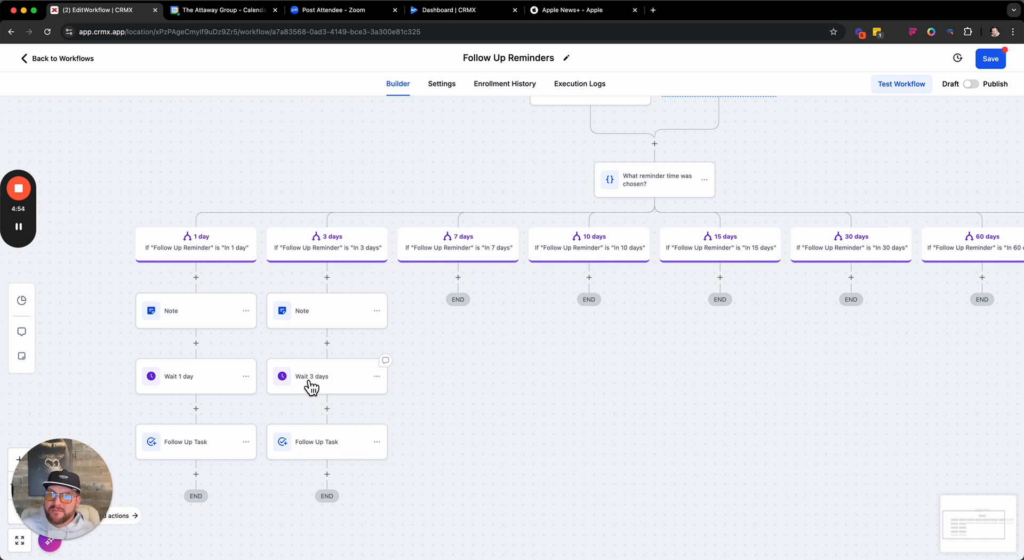
# - Copy all actions from the 3 days branch's note onward into the 7 days branch
pyautogui.click(377, 309)
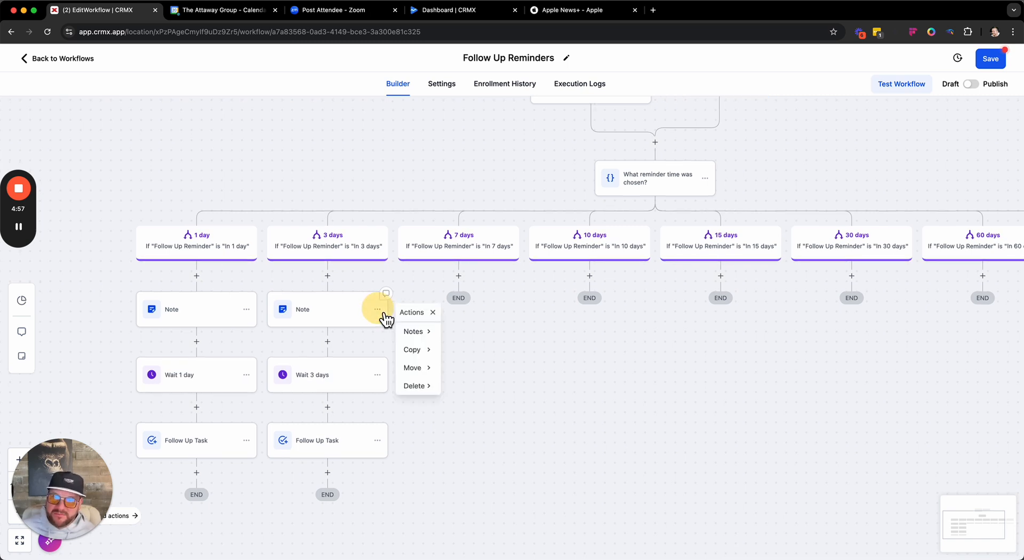
pyautogui.click(417, 350)
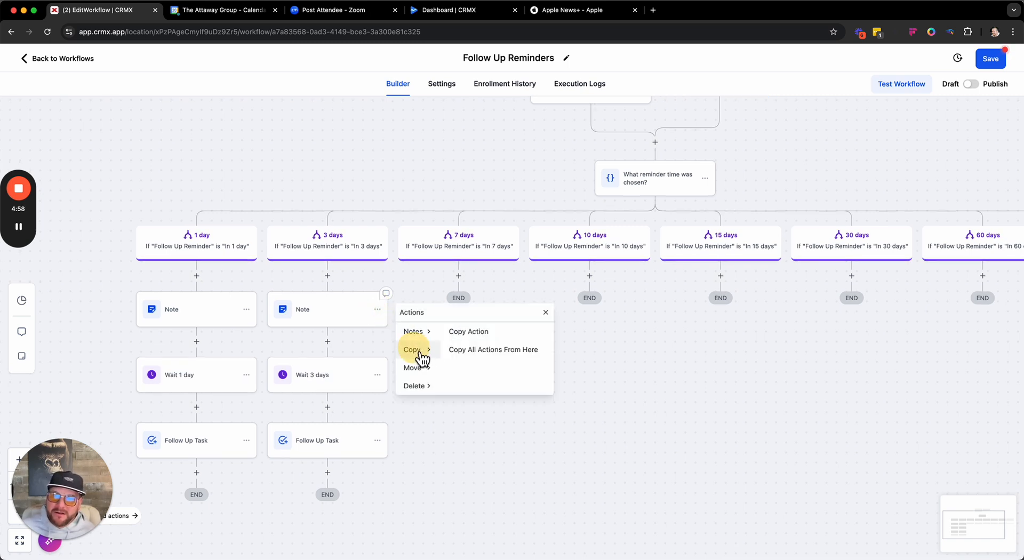
pyautogui.click(485, 351)
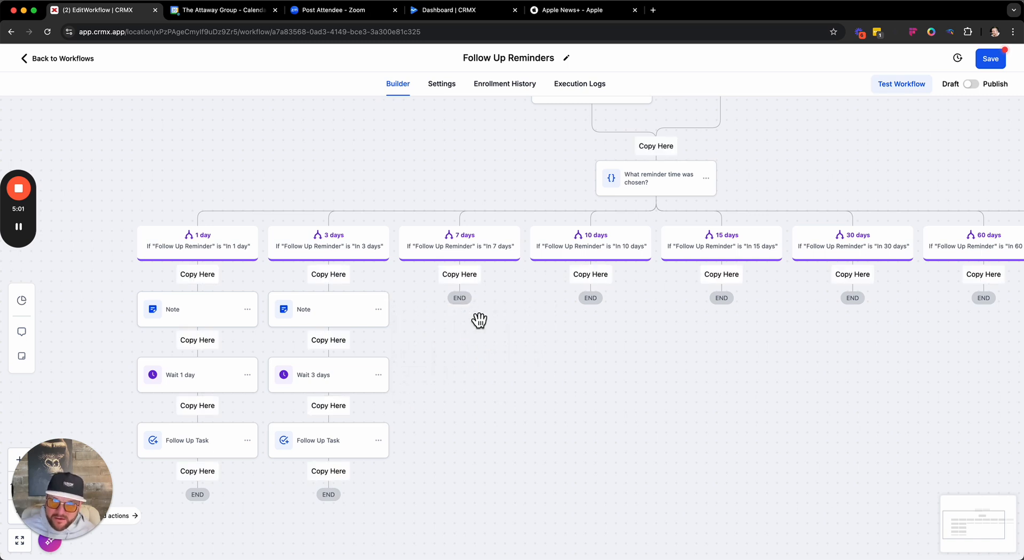
pyautogui.click(467, 281)
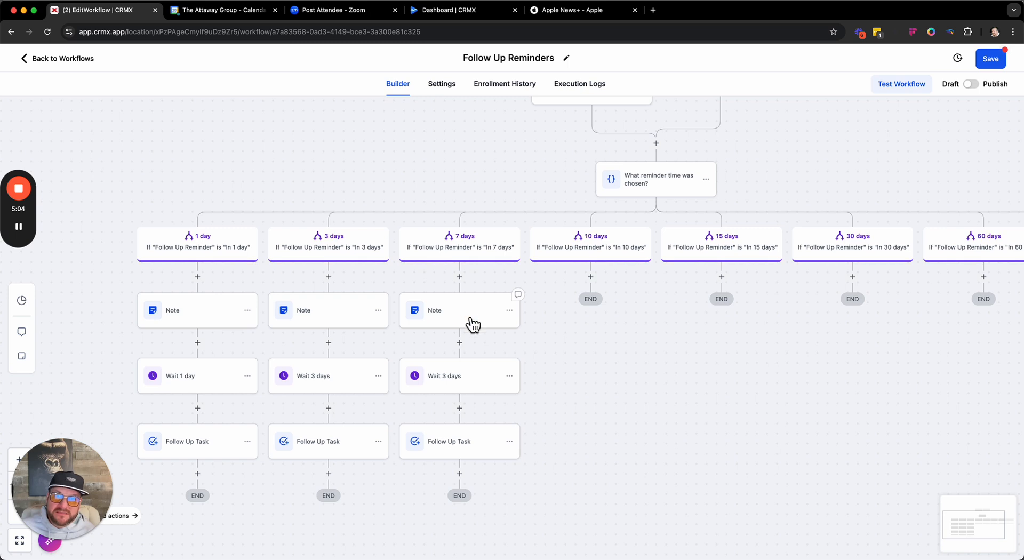
# - Change the 7 days branch's note text to say "follow up in 7 days" and save the action
pyautogui.click(437, 319)
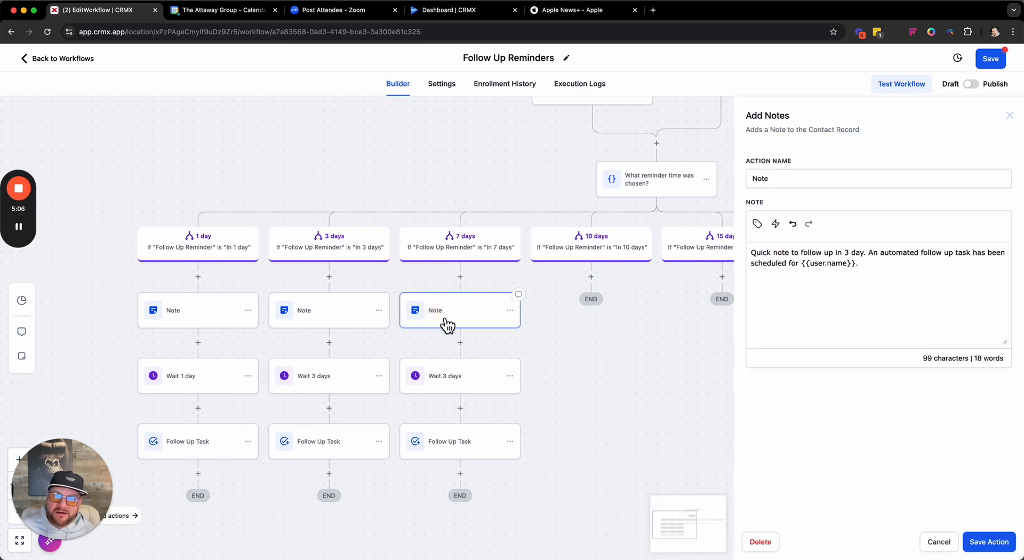
pyautogui.doubleClick(847, 253)
pyautogui.press('BackSpace')
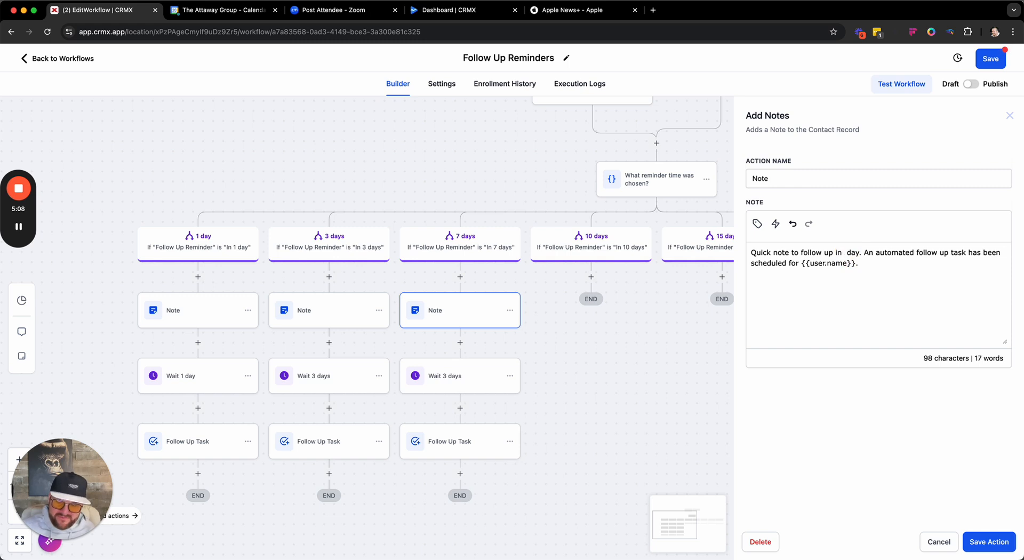
pyautogui.write('7')
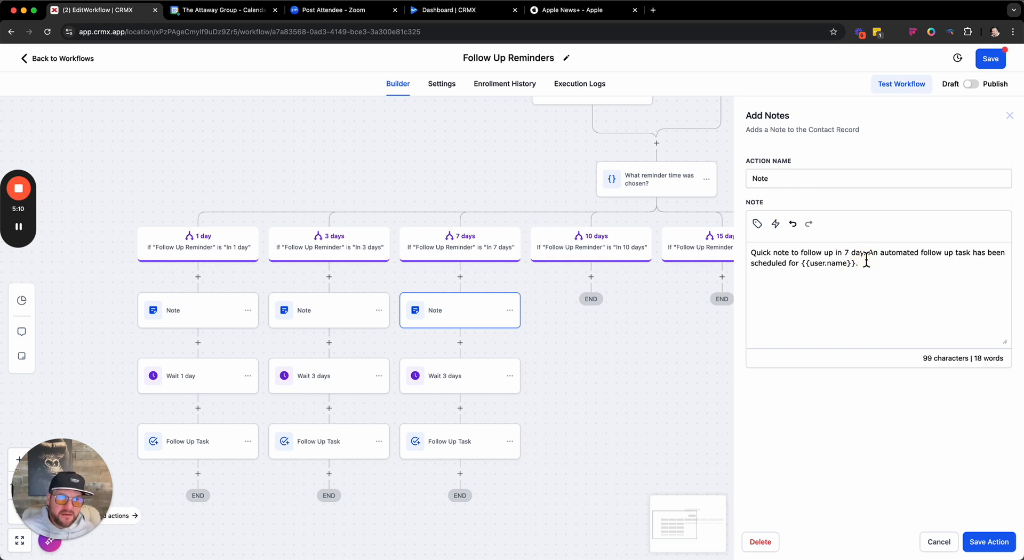
pyautogui.click(865, 257)
pyautogui.press('BackSpace')
pyautogui.write('sy')
pyautogui.press('BackSpace')
pyautogui.press('BackSpace')
pyautogui.write('ys.')
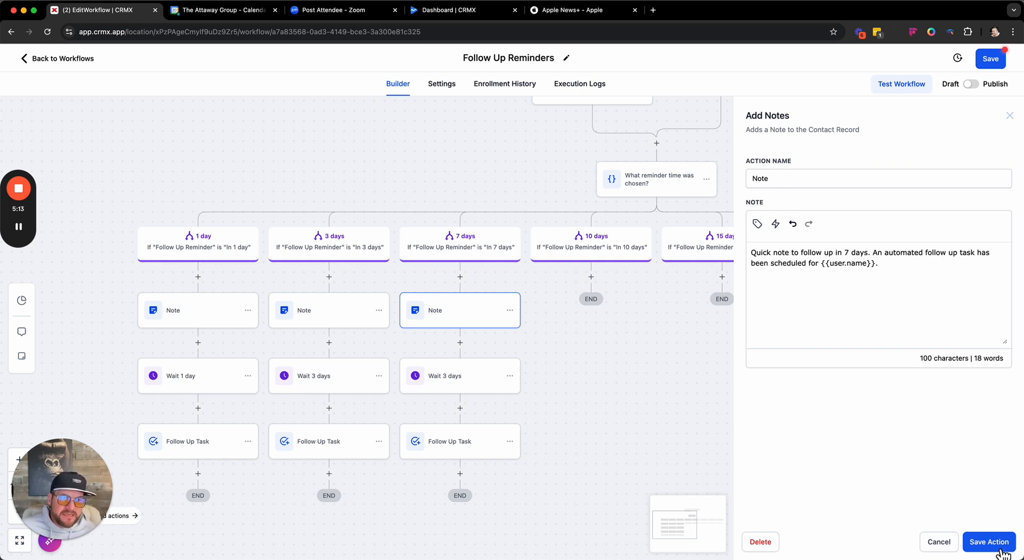
pyautogui.click(1000, 552)
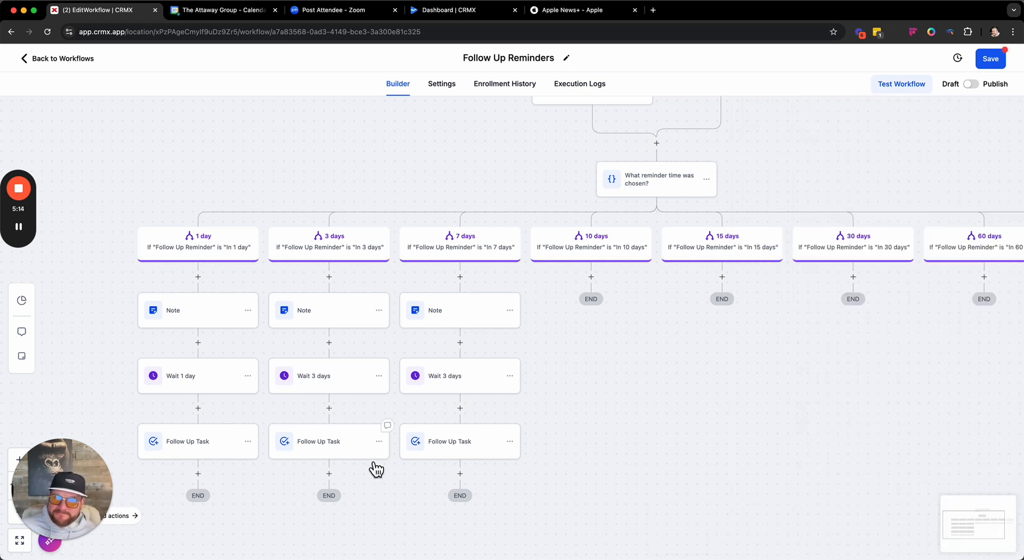
# - Rename the 7 days branch's wait action to "Wait 7 days" with a 7-day delay, save it, and check and save the branch's Follow Up Task
pyautogui.click(447, 388)
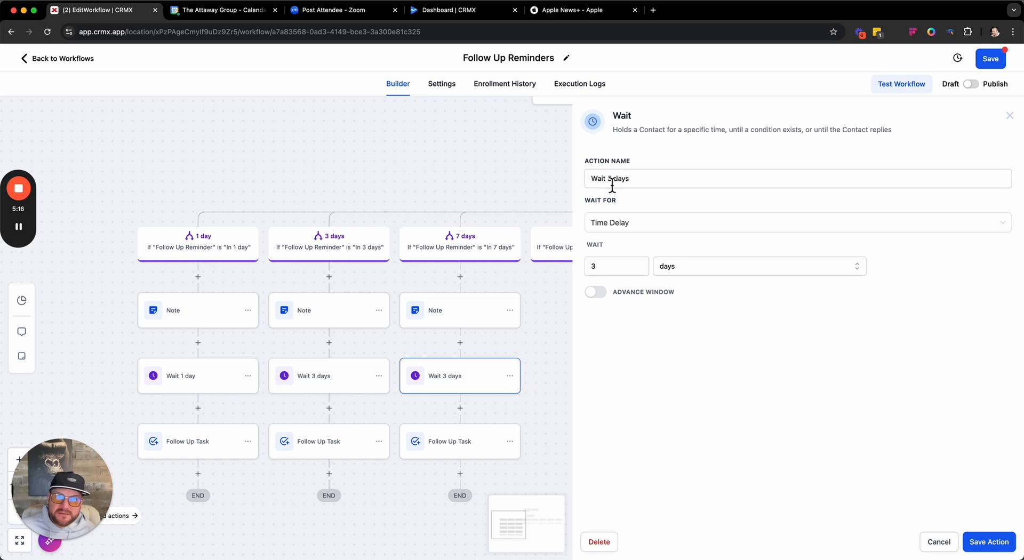
pyautogui.doubleClick(610, 179)
pyautogui.press('BackSpace')
pyautogui.write('7')
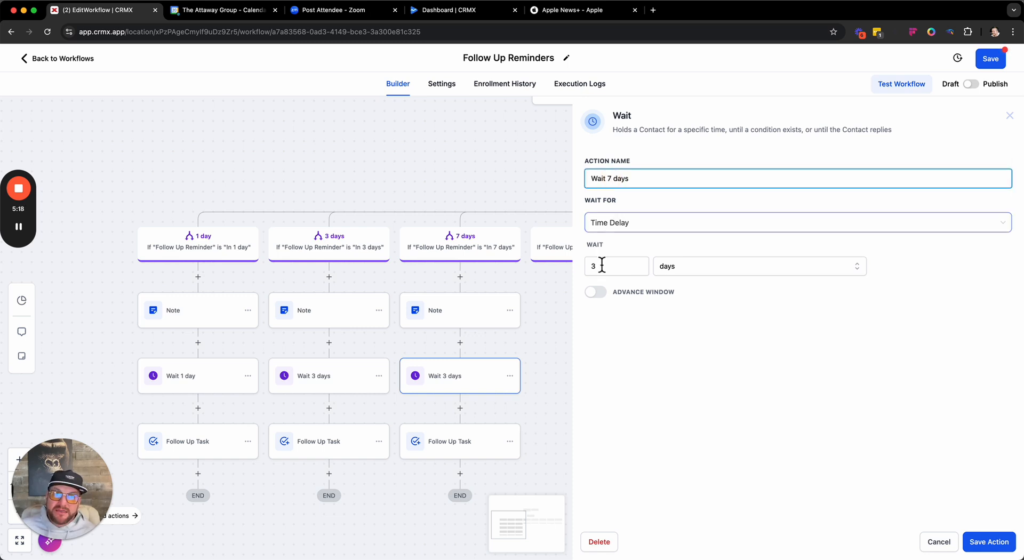
pyautogui.doubleClick(601, 266)
pyautogui.press('BackSpace')
pyautogui.write('7')
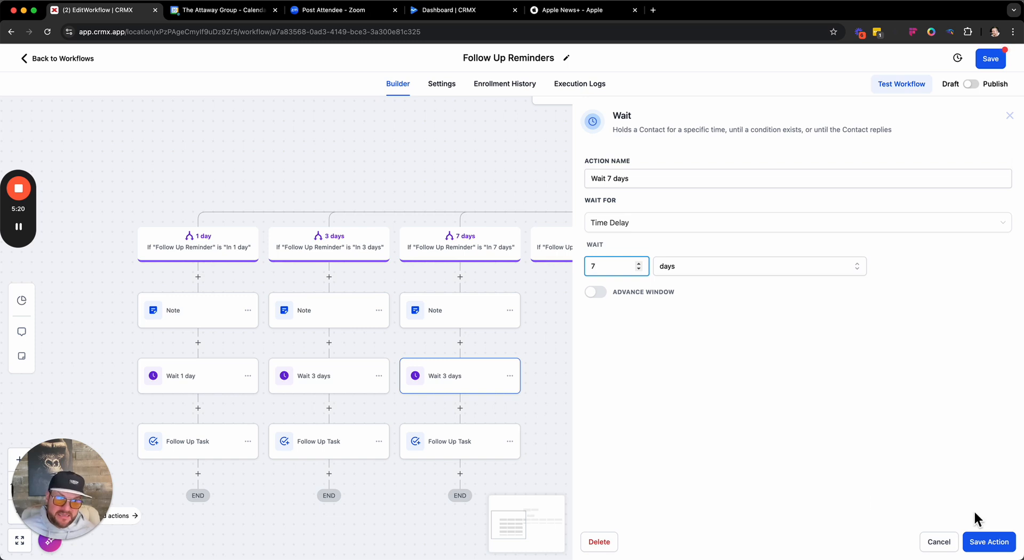
pyautogui.click(988, 541)
pyautogui.click(448, 445)
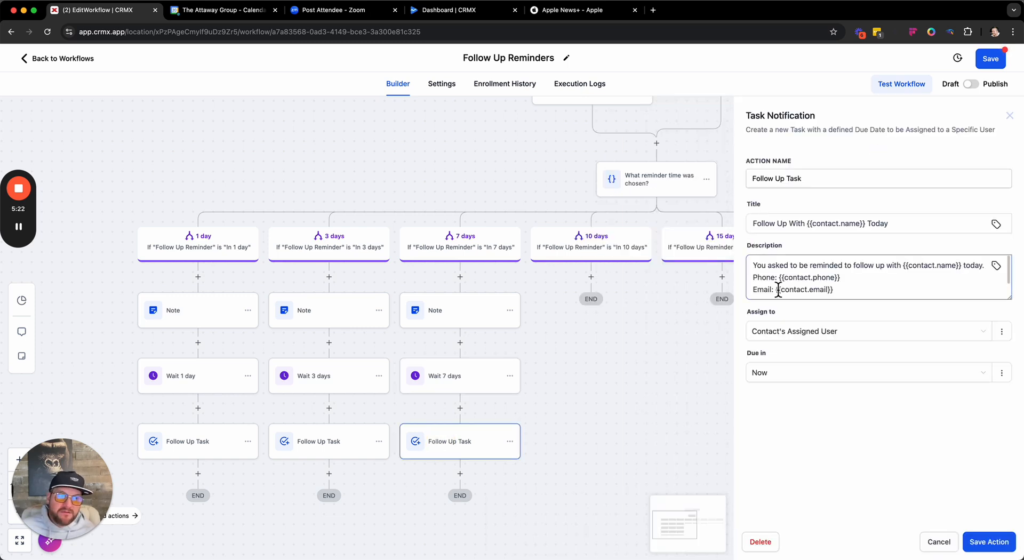
pyautogui.click(988, 542)
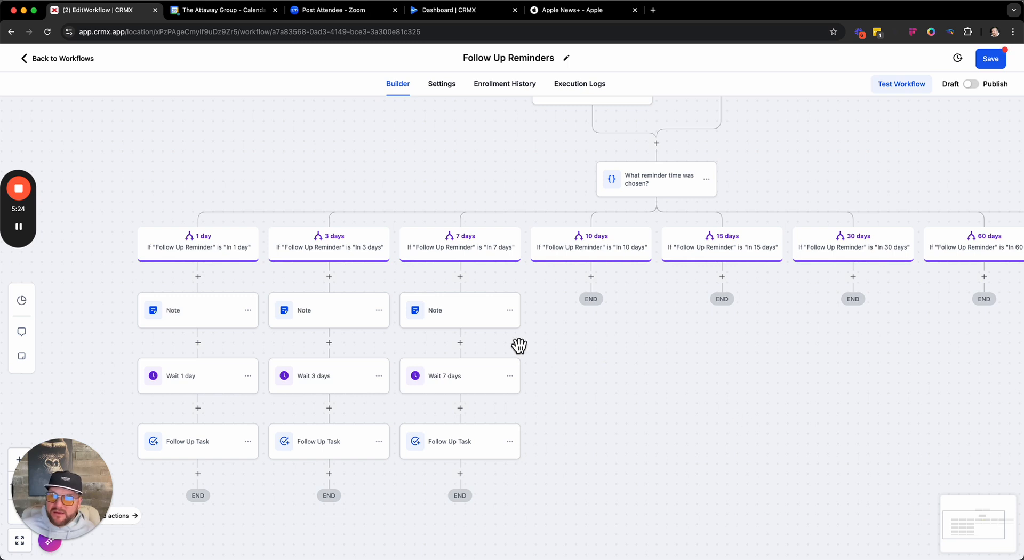
# - Correct "day" to "days" in the 3 days branch's note text, then save the action and the workflow
pyautogui.click(322, 317)
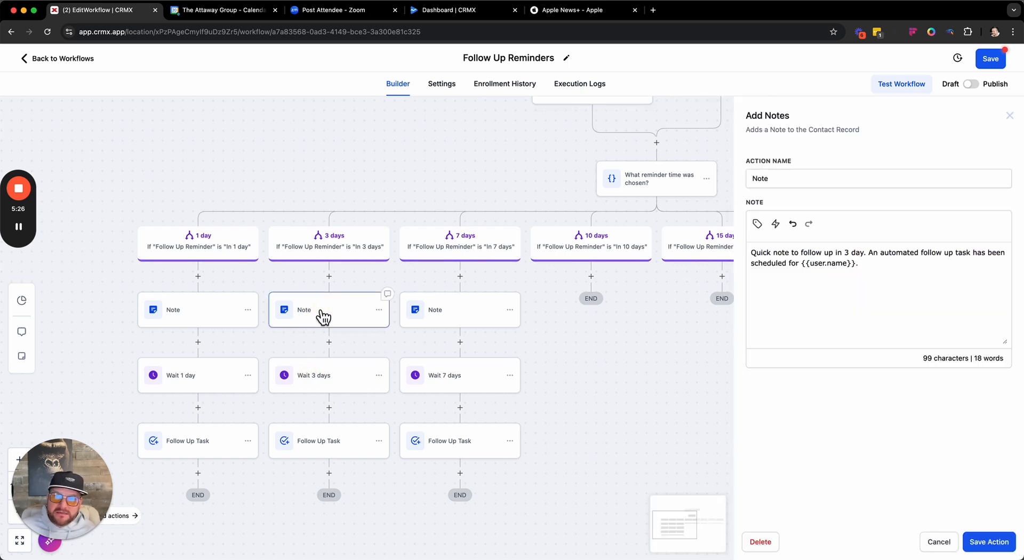
pyautogui.click(864, 256)
pyautogui.write('s')
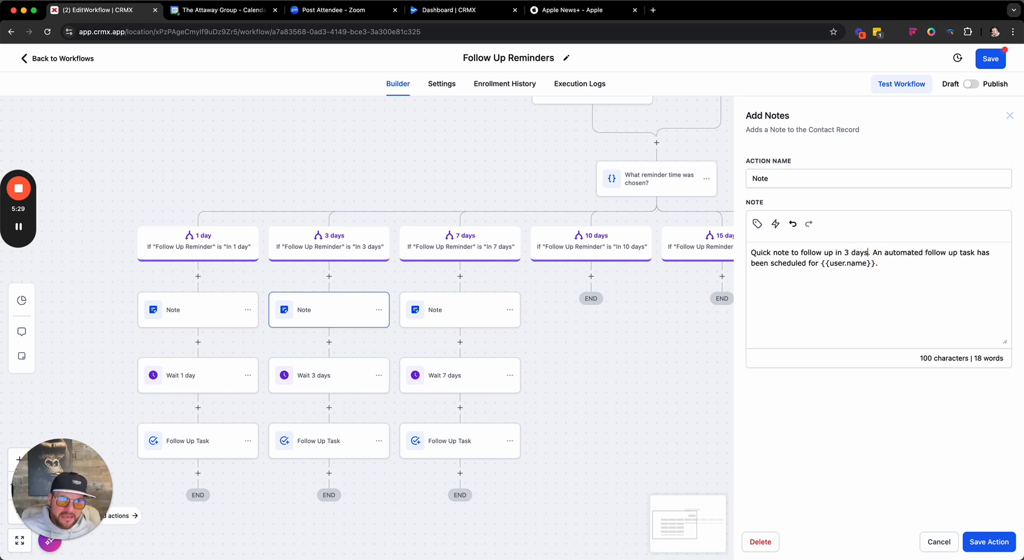
pyautogui.click(987, 546)
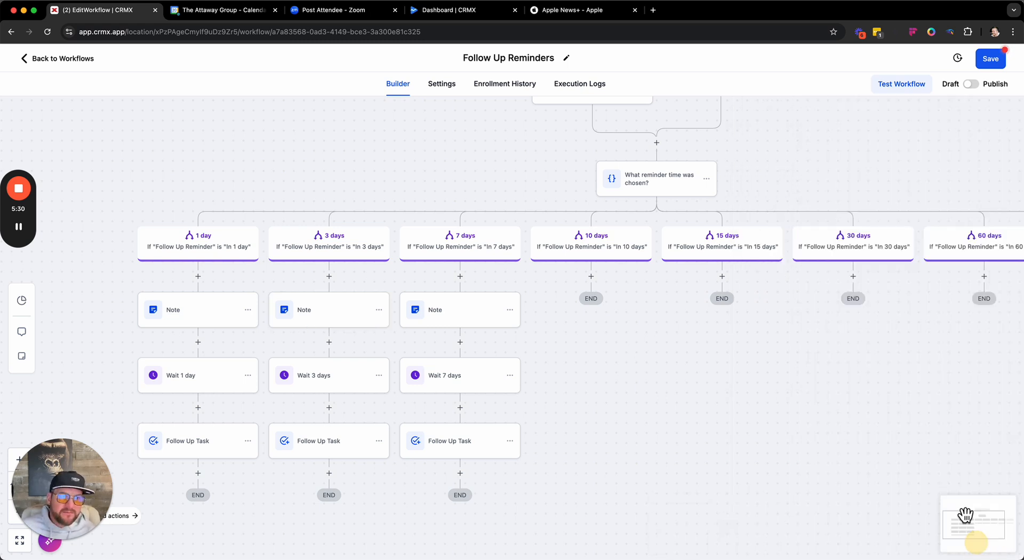
pyautogui.click(998, 65)
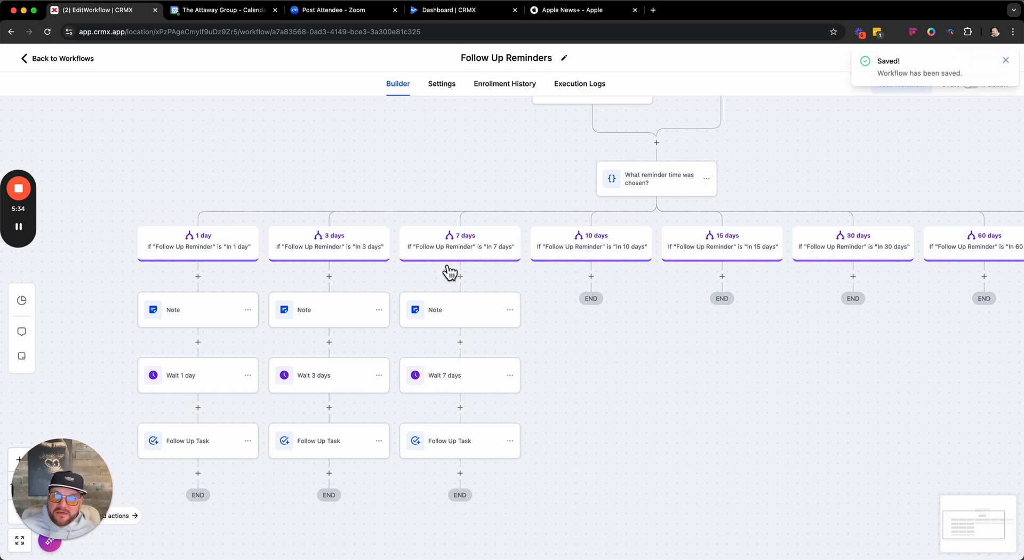
# - Leave the workflow builder and open the record of the first contact in the contacts list
pyautogui.moveTo(649, 416); pyautogui.dragTo(462, 414)
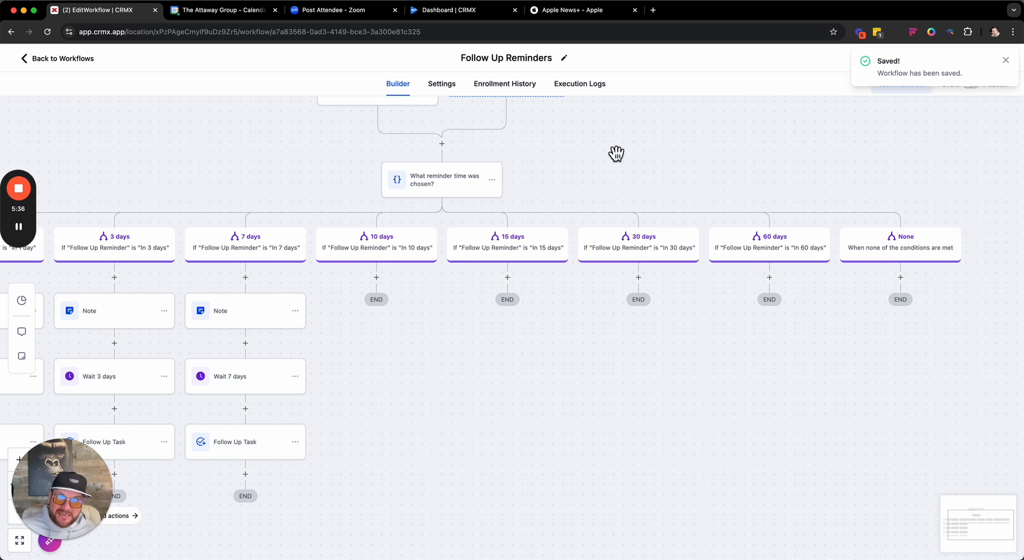
pyautogui.click(66, 63)
pyautogui.click(58, 220)
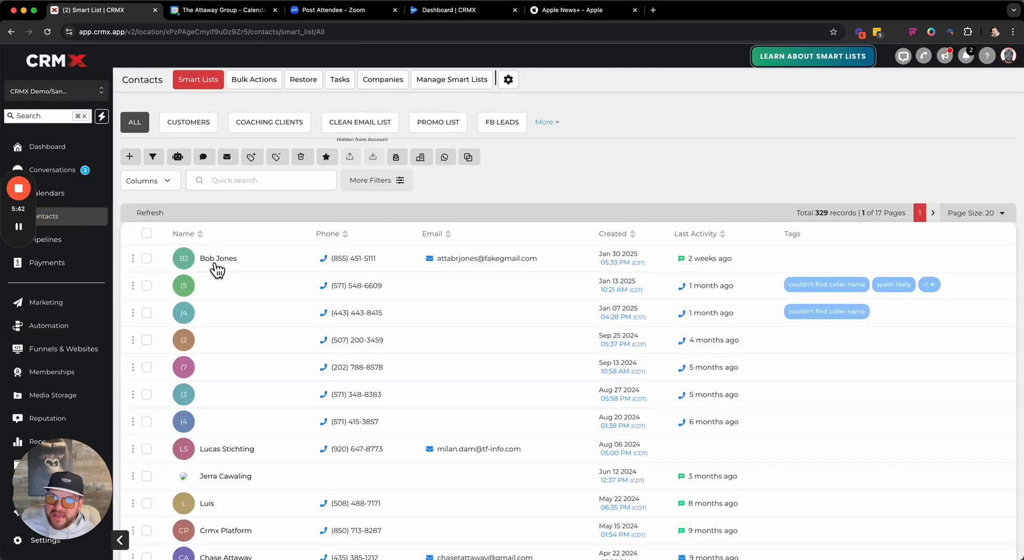
pyautogui.click(216, 262)
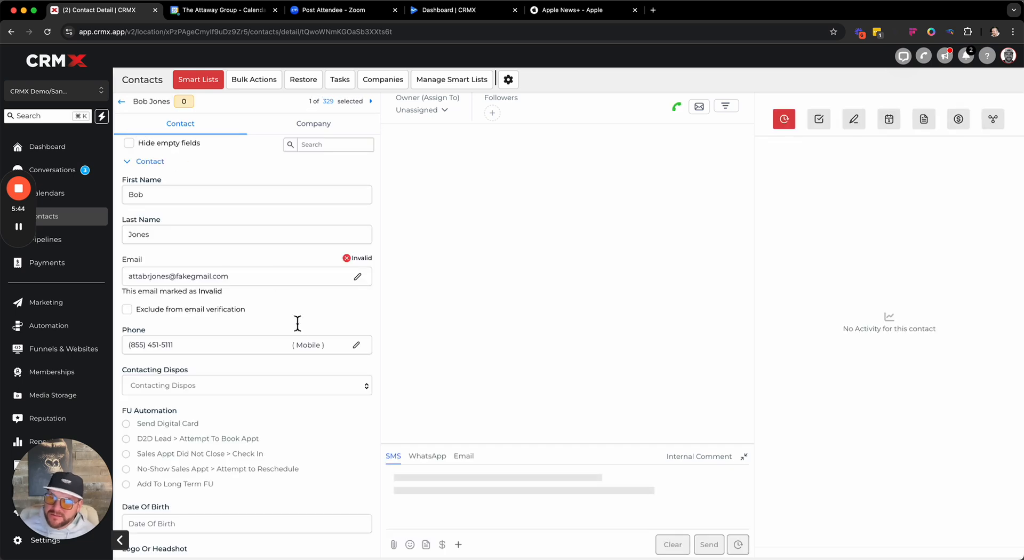
# - Set the contact's Follow Up Reminder in the Sales Info section to "In 1 day" and save the record
pyautogui.click(140, 162)
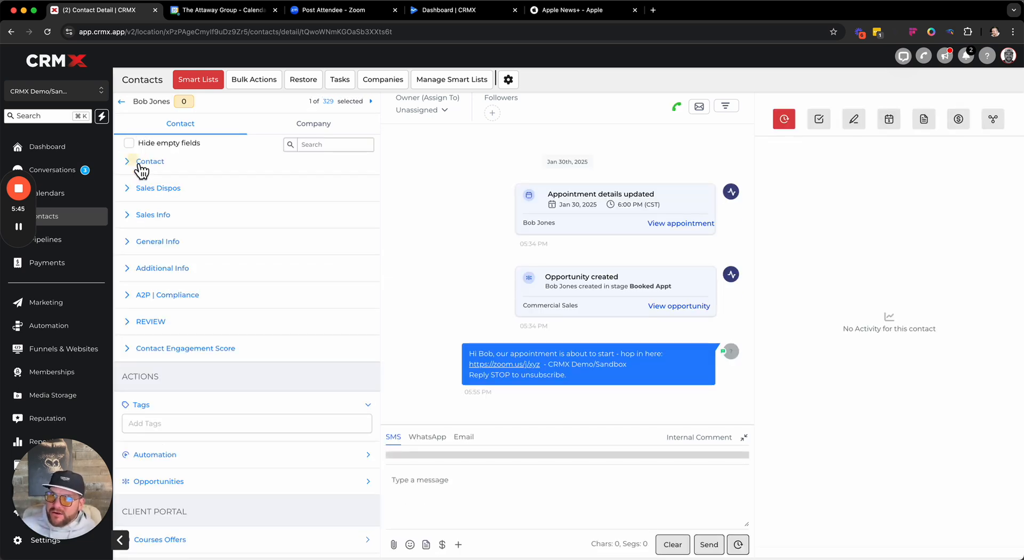
pyautogui.click(141, 218)
pyautogui.scroll(-1, 250, 341)
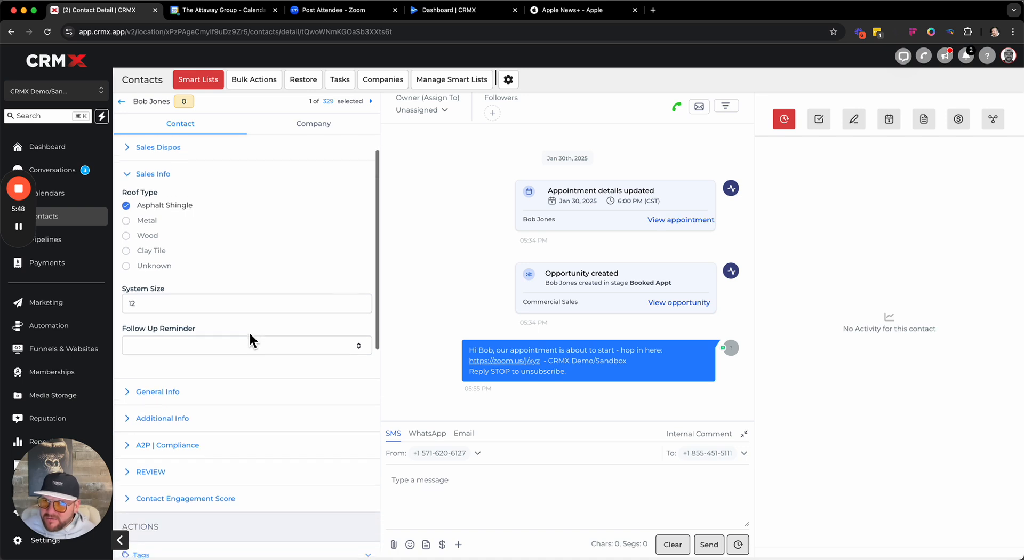
pyautogui.scroll(-1, 250, 335)
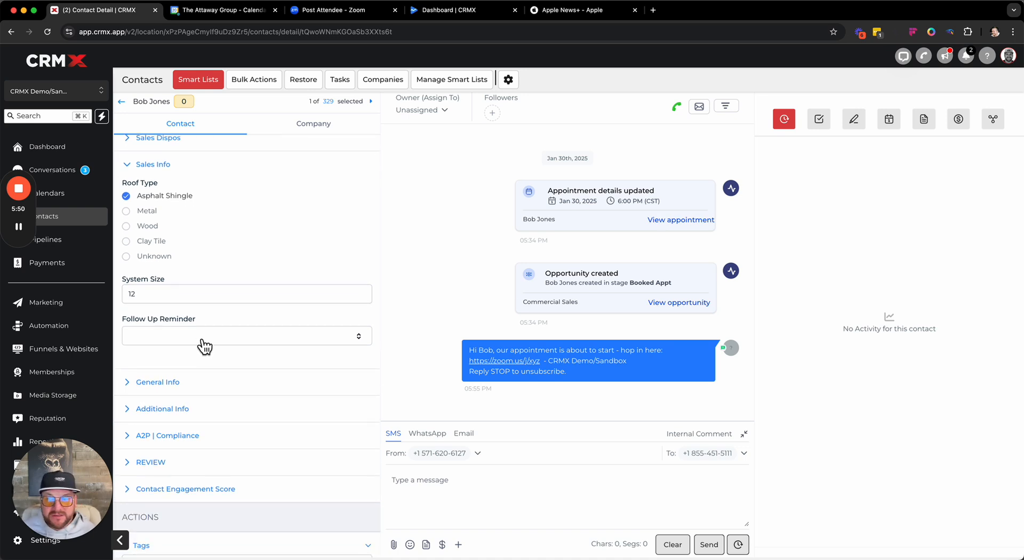
pyautogui.click(204, 346)
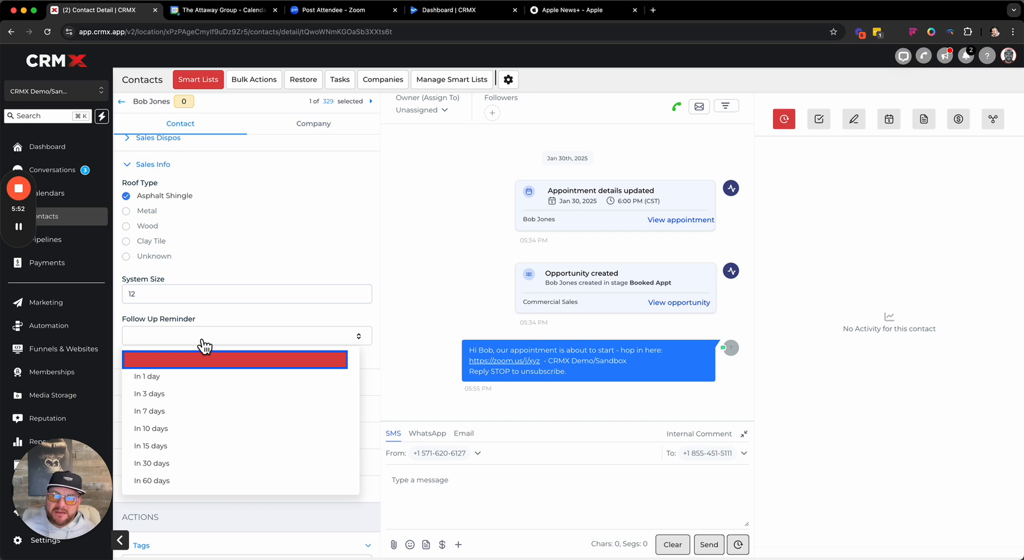
pyautogui.click(161, 378)
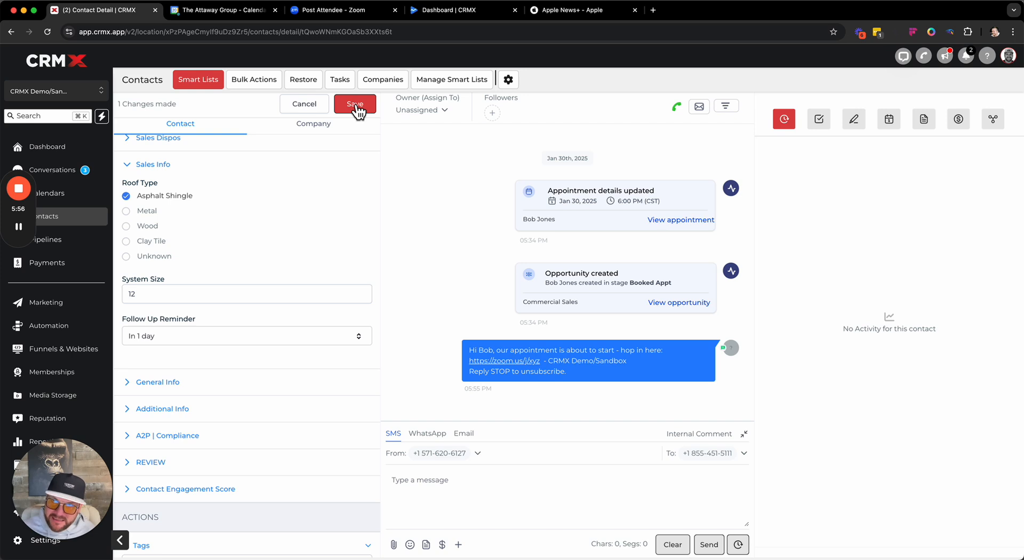
pyautogui.click(356, 107)
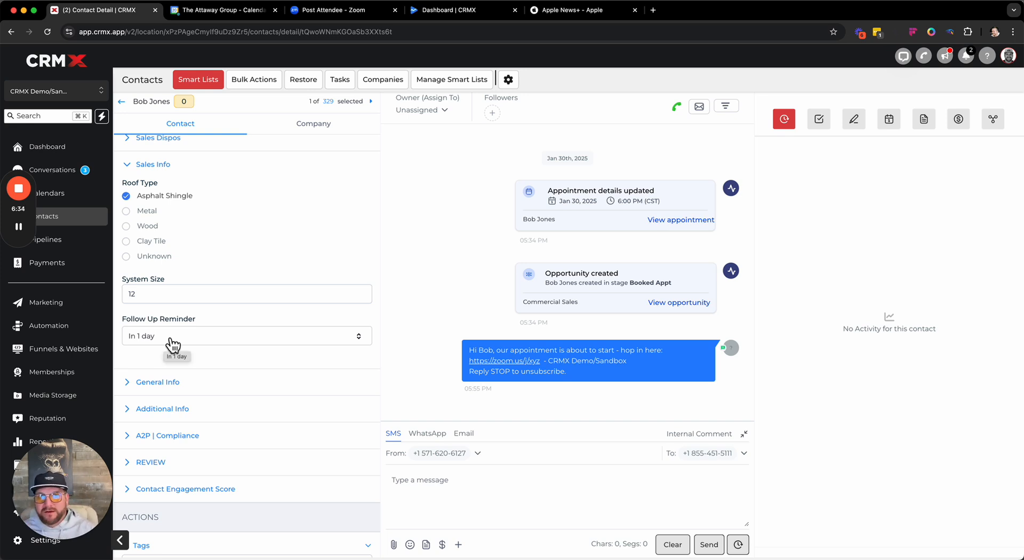
# - Open the Main Dashboard and examine its Tasks widget below the funnel
pyautogui.click(61, 150)
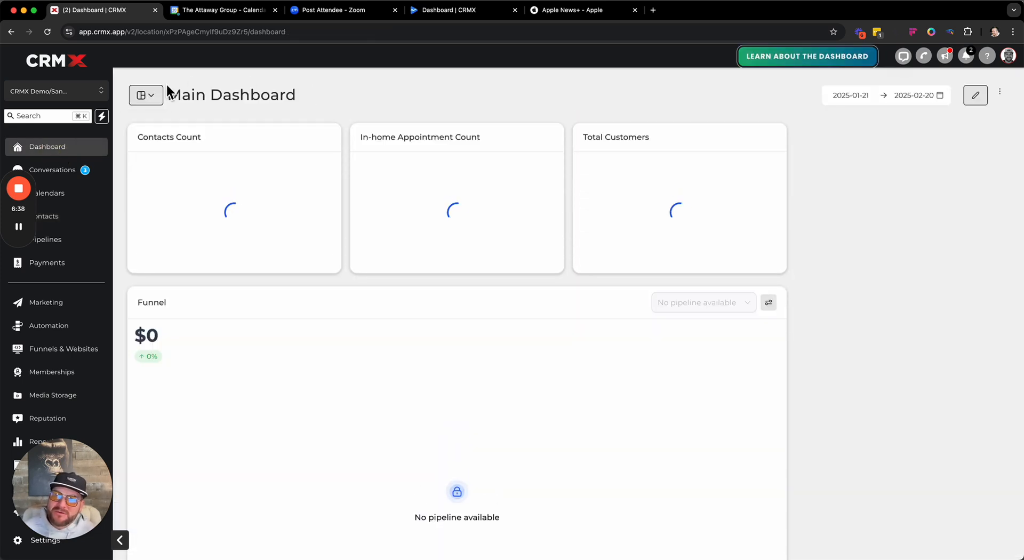
pyautogui.scroll(-5, 471, 264)
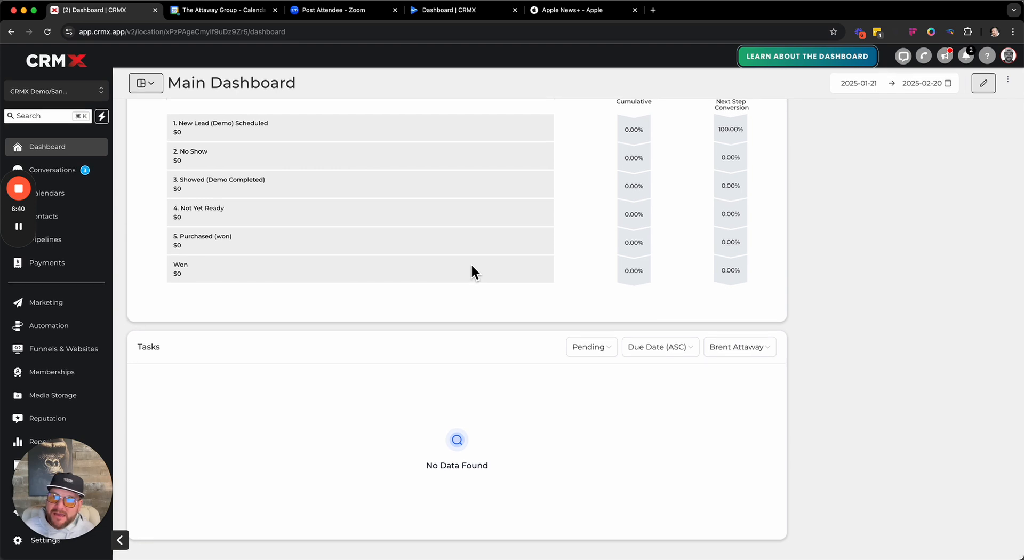
pyautogui.moveTo(141, 354); pyautogui.dragTo(207, 346)
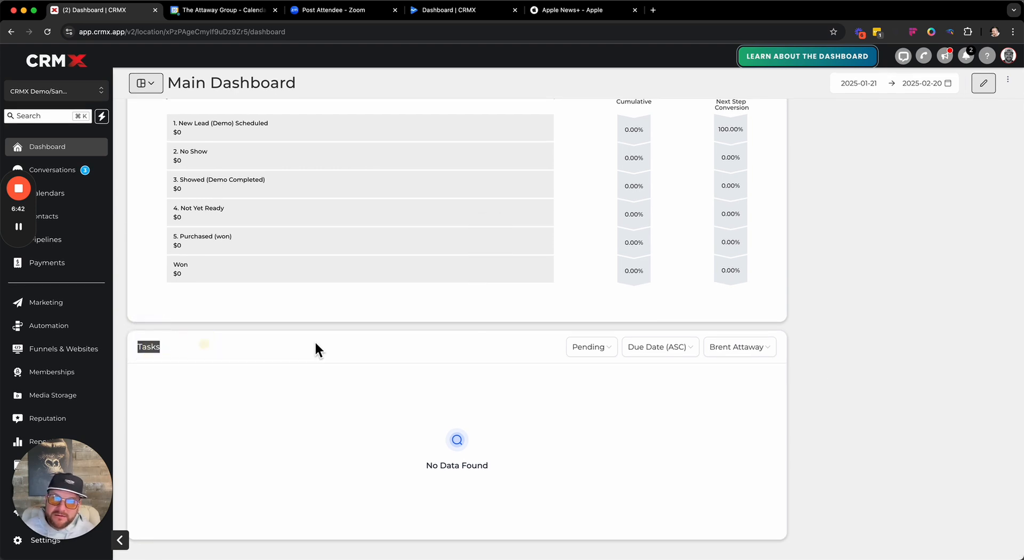
pyautogui.click(932, 378)
pyautogui.scroll(5, 421, 193)
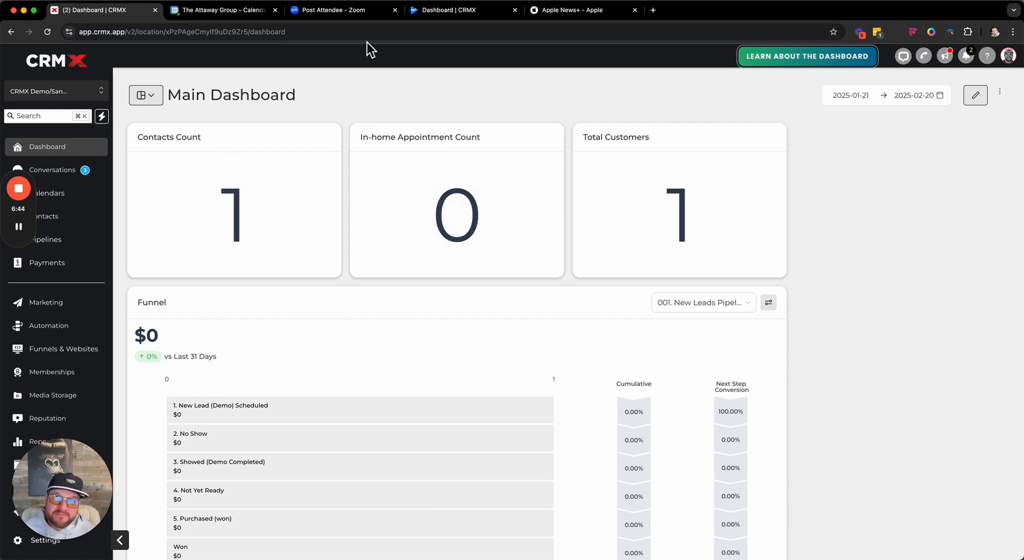
pyautogui.scroll(-5, 506, 276)
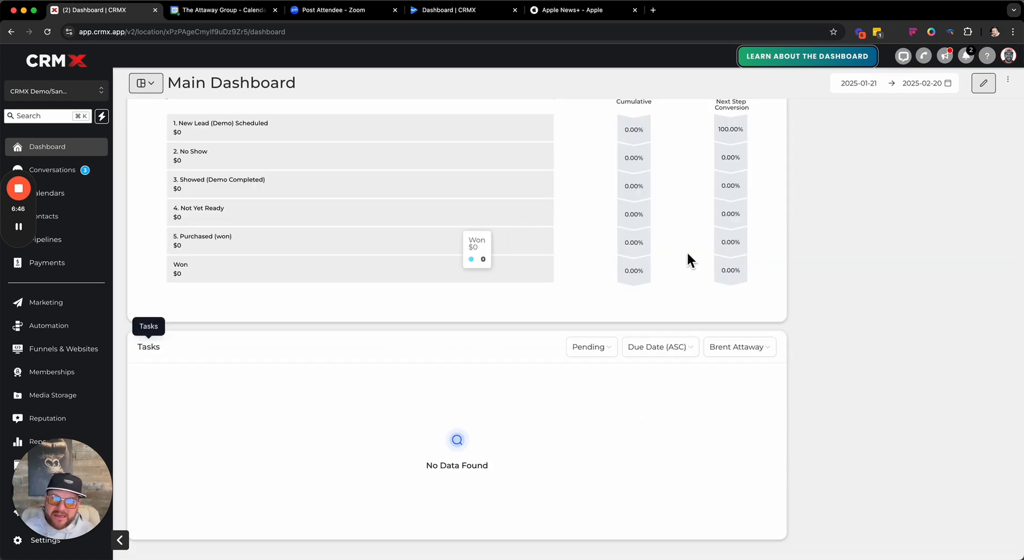
pyautogui.scroll(5, 634, 224)
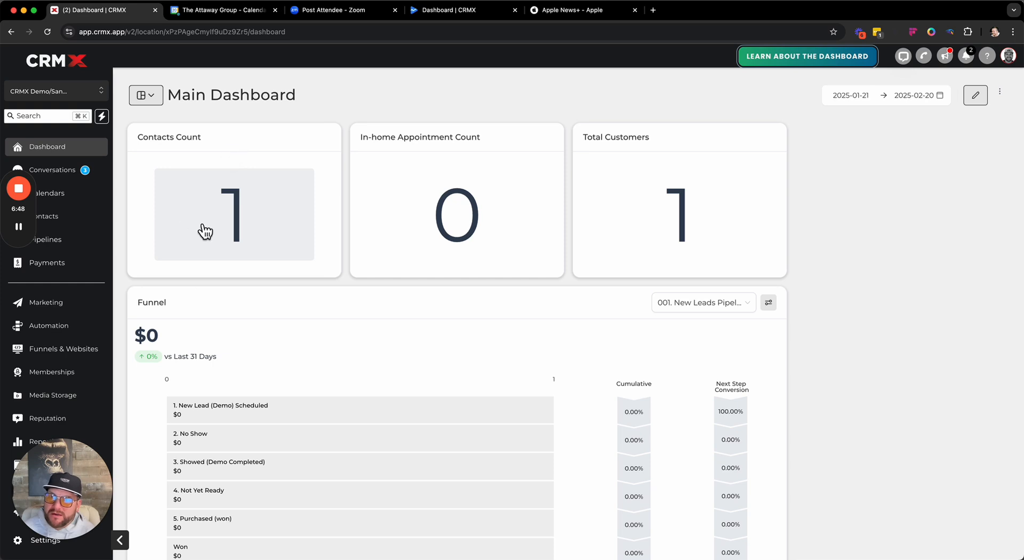
pyautogui.scroll(-5, 478, 259)
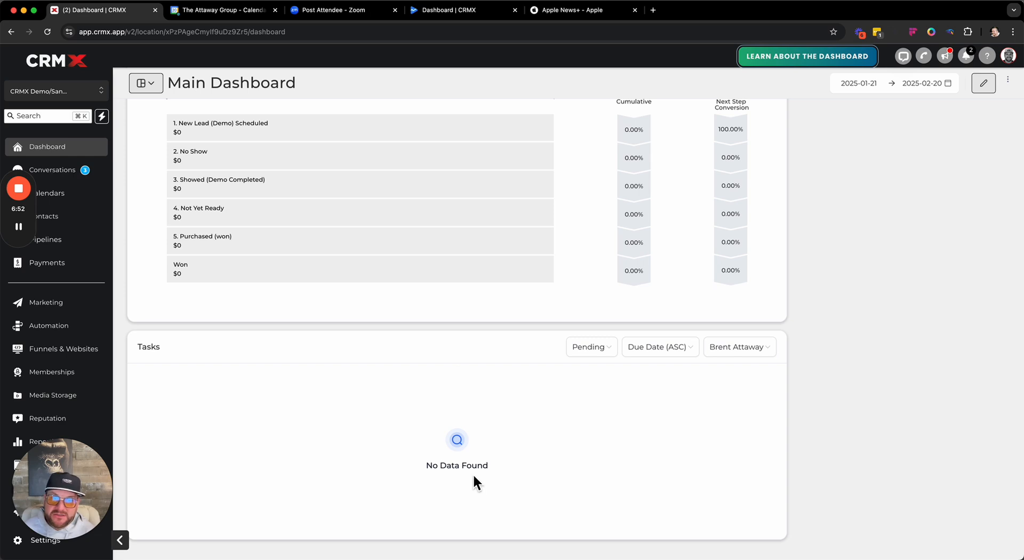
# - Review the Tasks widget's status, sort order and assignee filter options, keeping Pending as the status
pyautogui.click(601, 354)
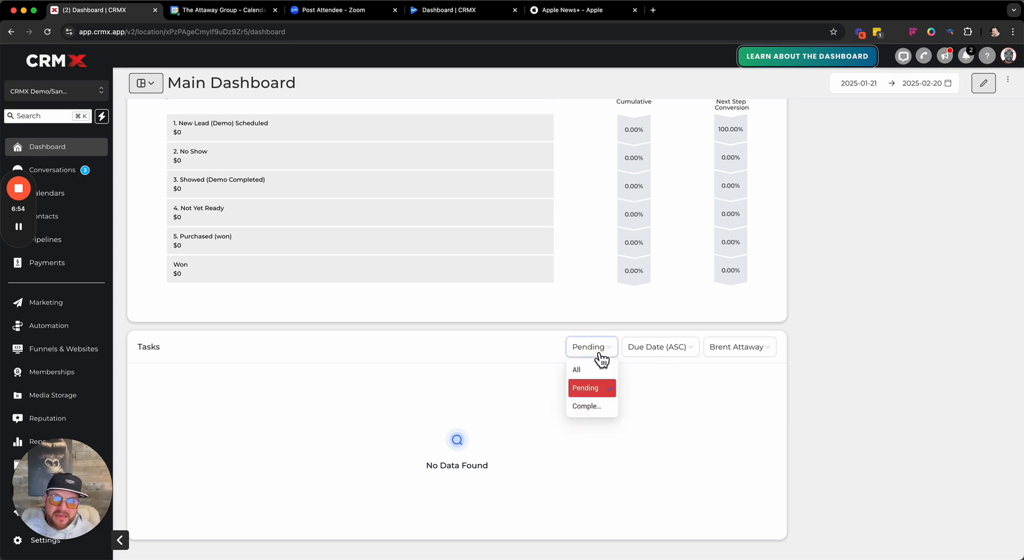
pyautogui.click(587, 389)
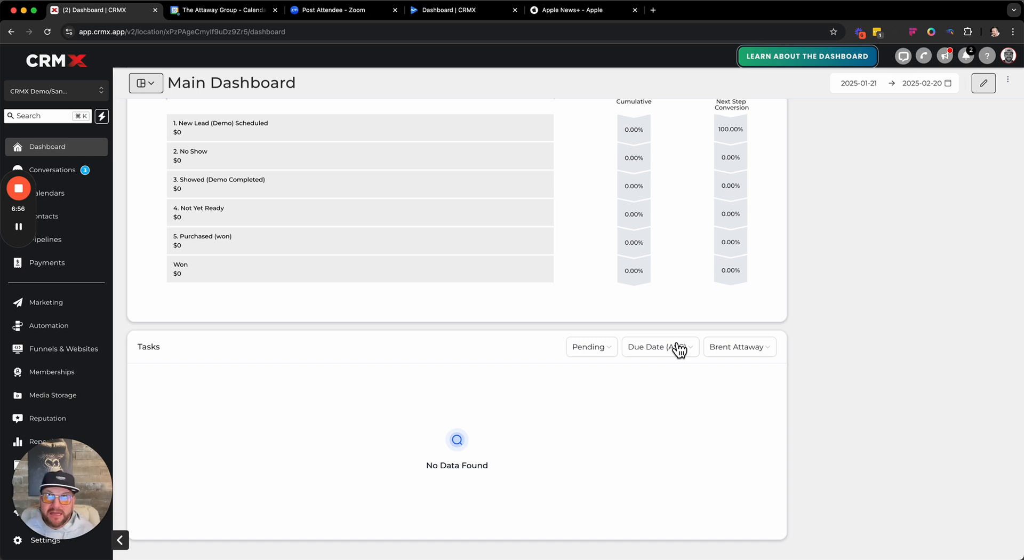
pyautogui.click(688, 354)
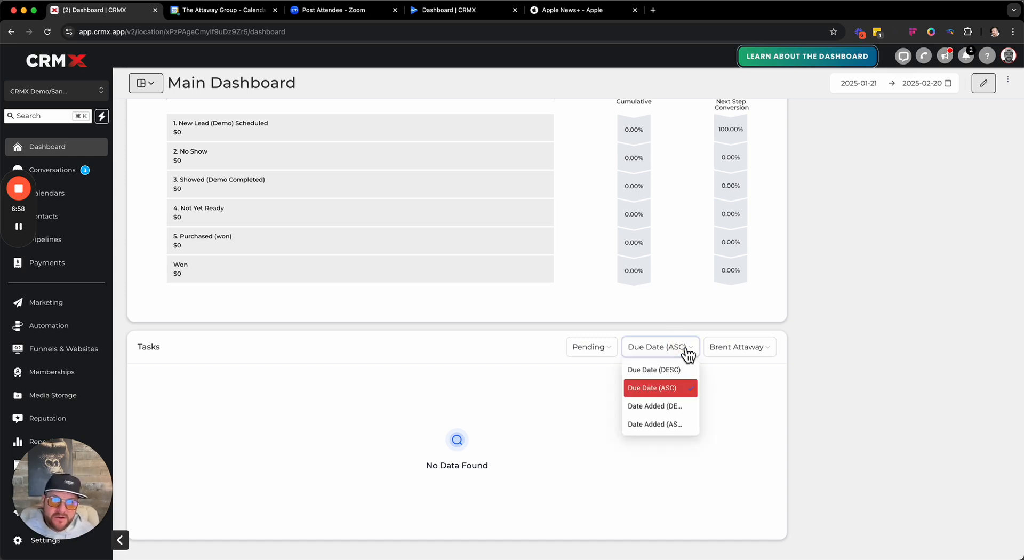
pyautogui.click(853, 353)
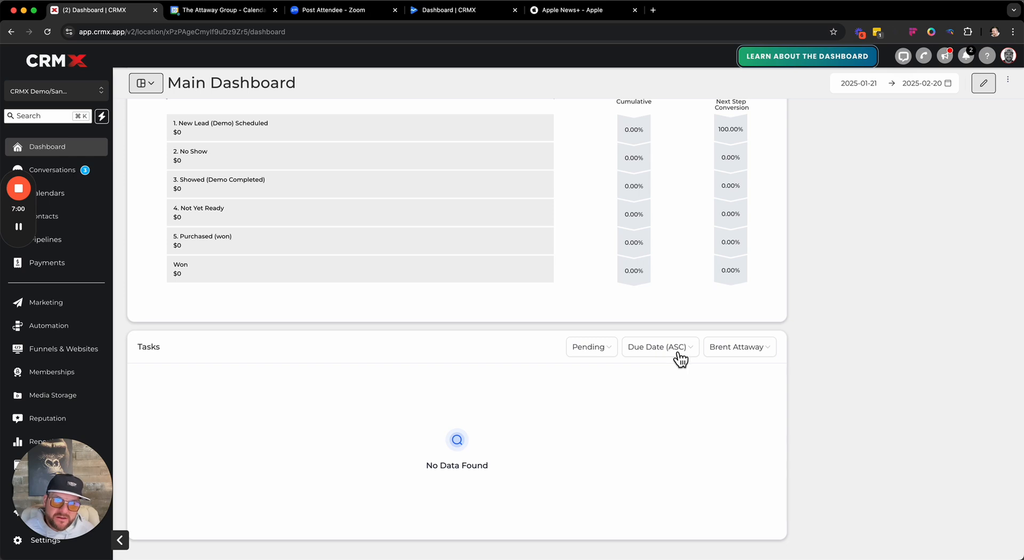
pyautogui.click(751, 348)
pyautogui.click(878, 362)
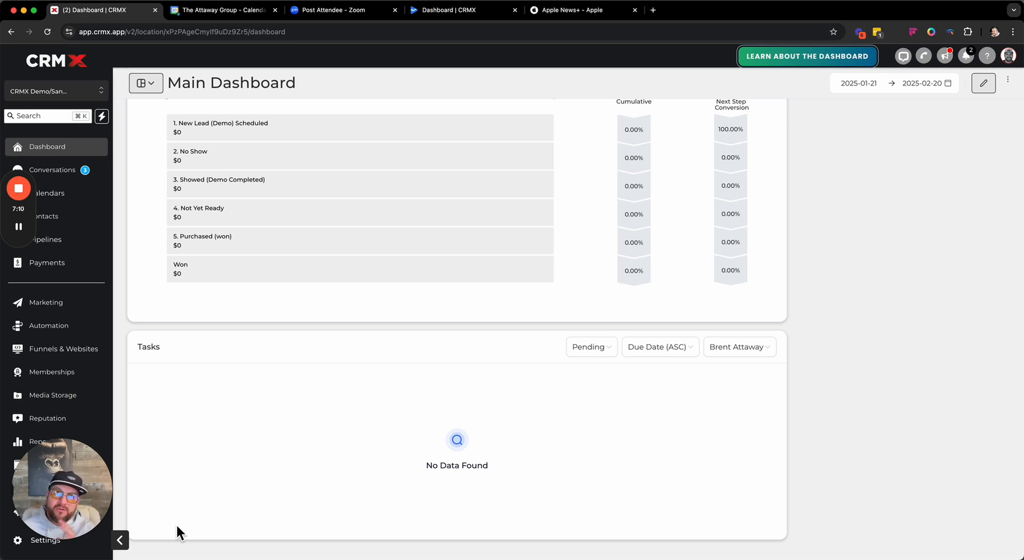
pyautogui.moveTo(170, 268)
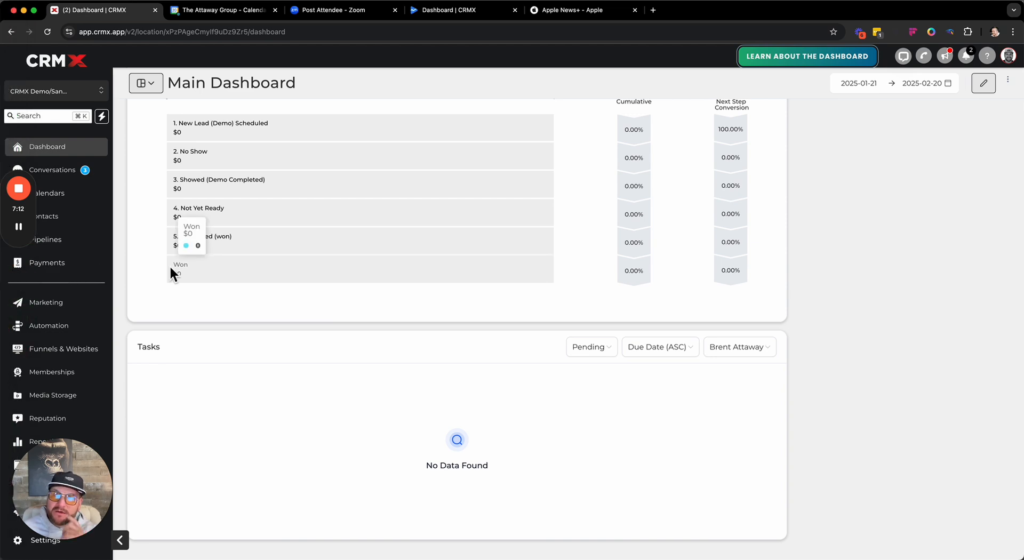